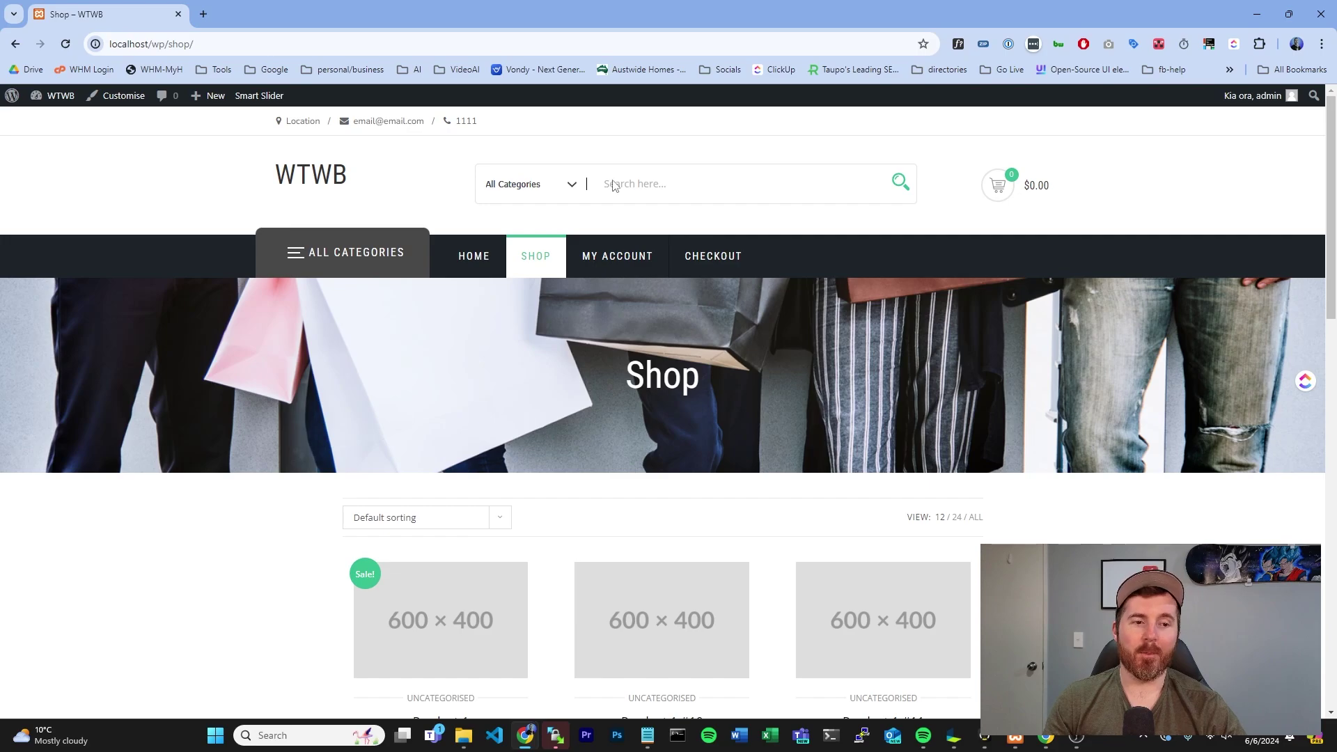
Log out from the storefront and load wp-admin/ to reach the WordPress Dashboard.
scroll(1143, 310, "down", 15)
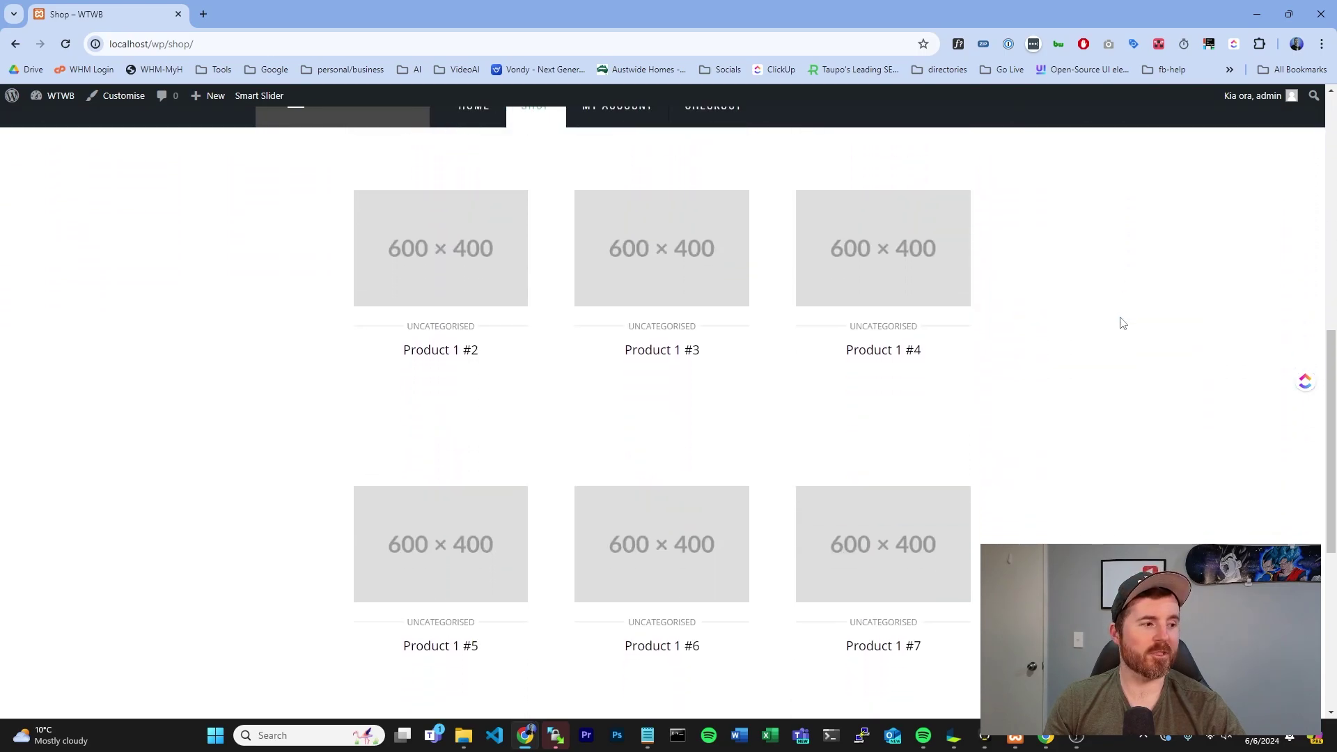
scroll(1120, 325, "up", 15)
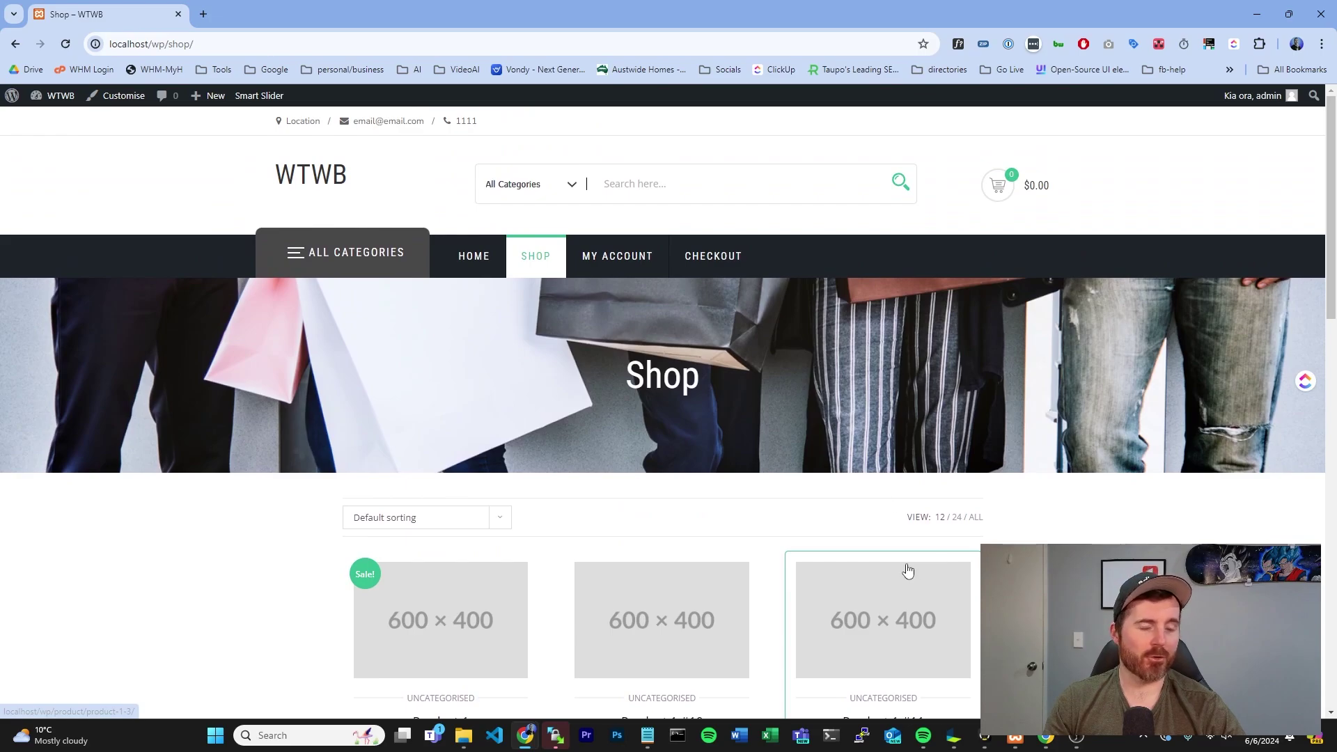
left_click(276, 44)
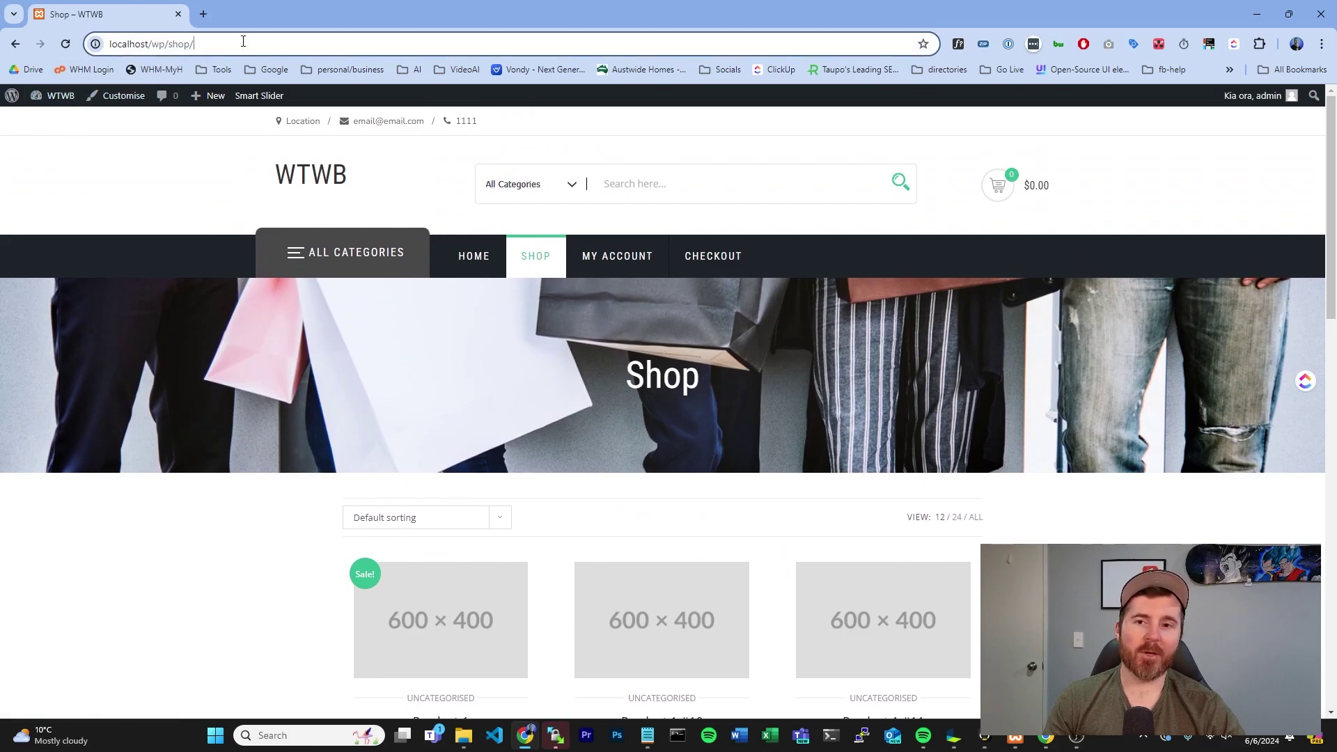
mouse_move(1253, 96)
left_click(1193, 166)
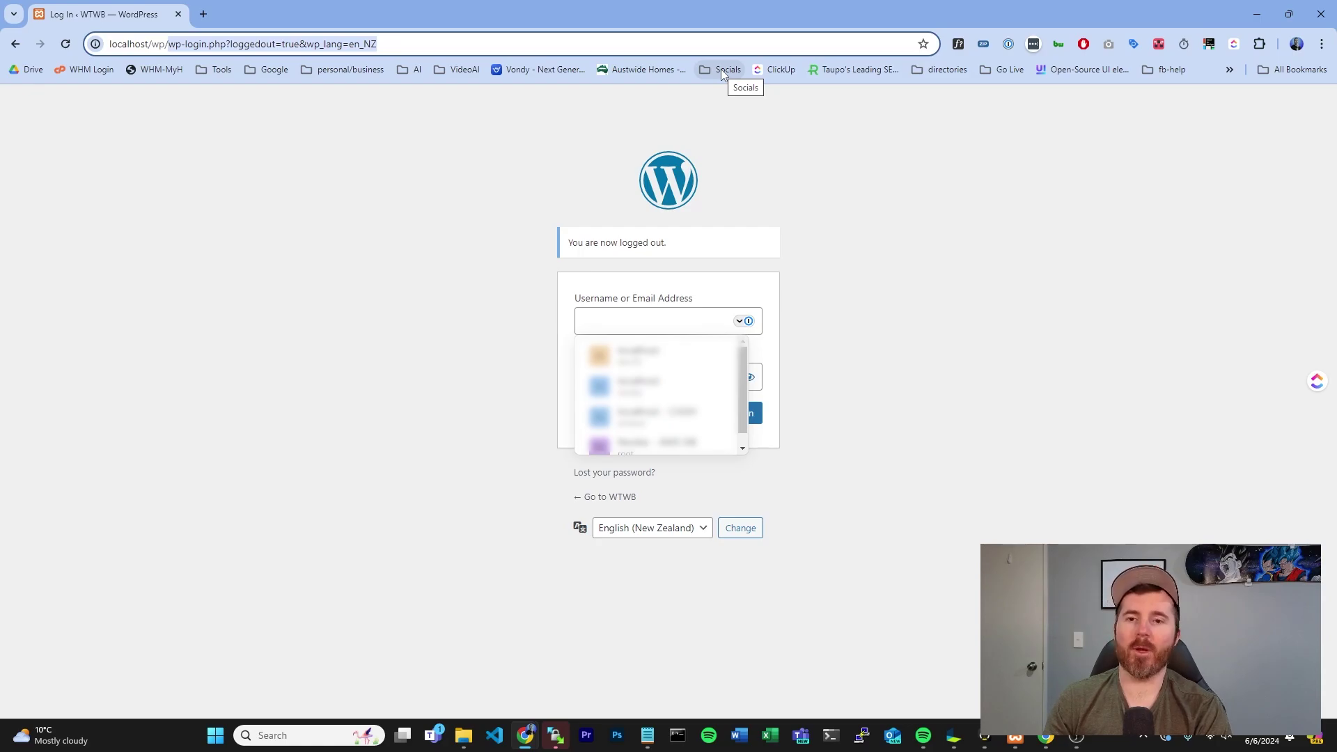
type("wp-admin")
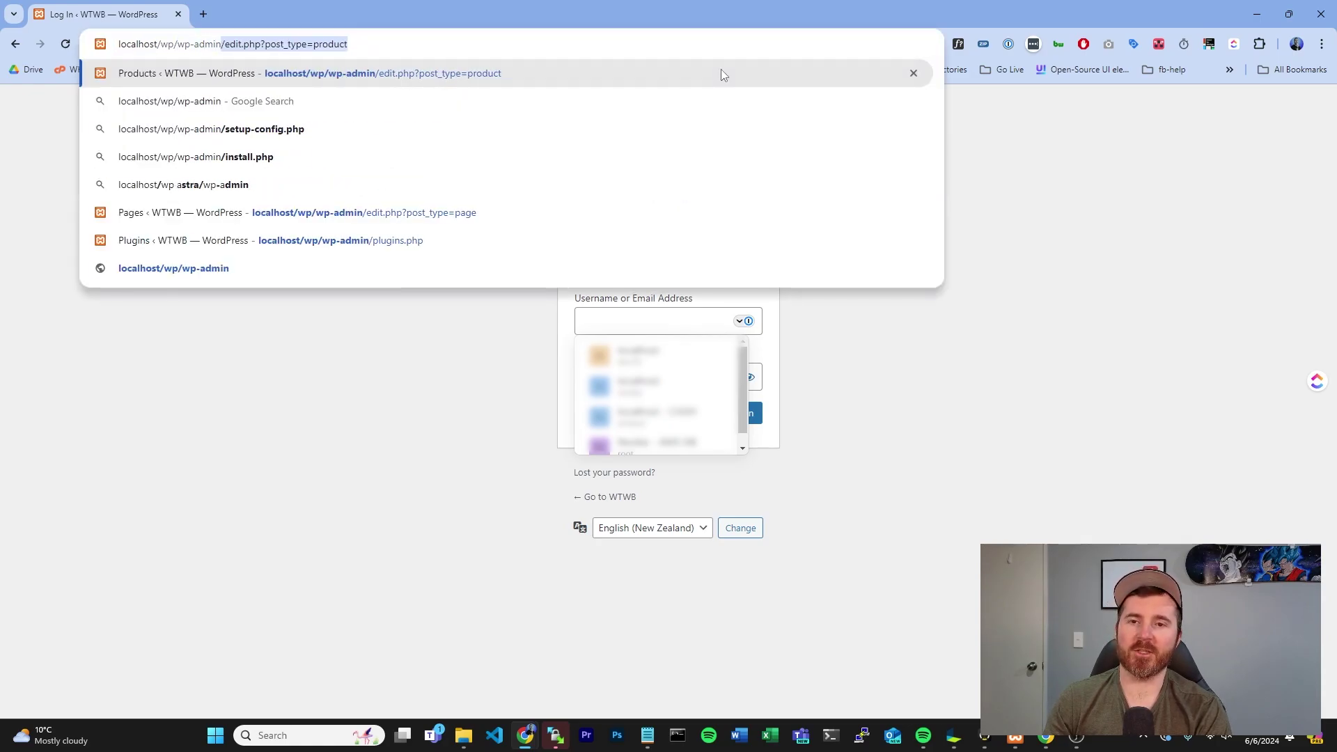
type("/")
key("Return")
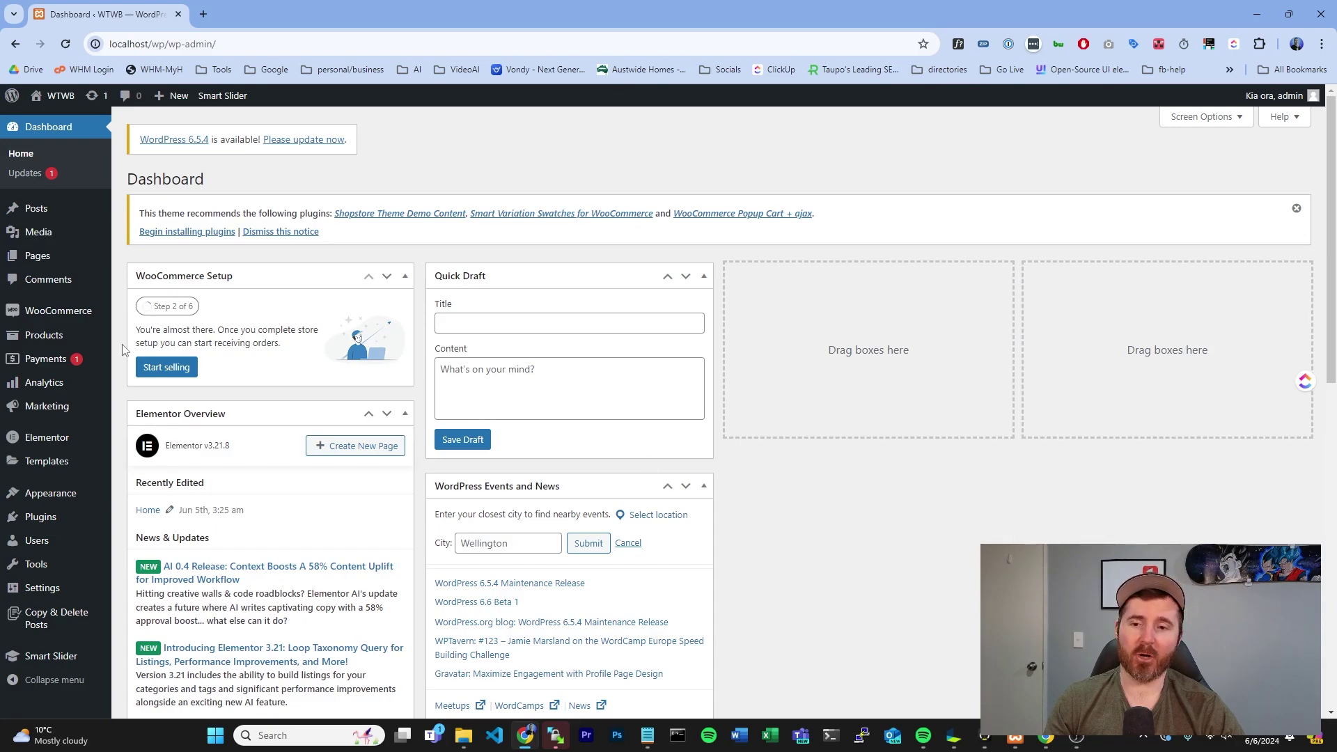
Open All Products and review the Variation 1 ($10.00–$15.00) and Product 1 #7 ($10.00) rows.
mouse_move(36, 344)
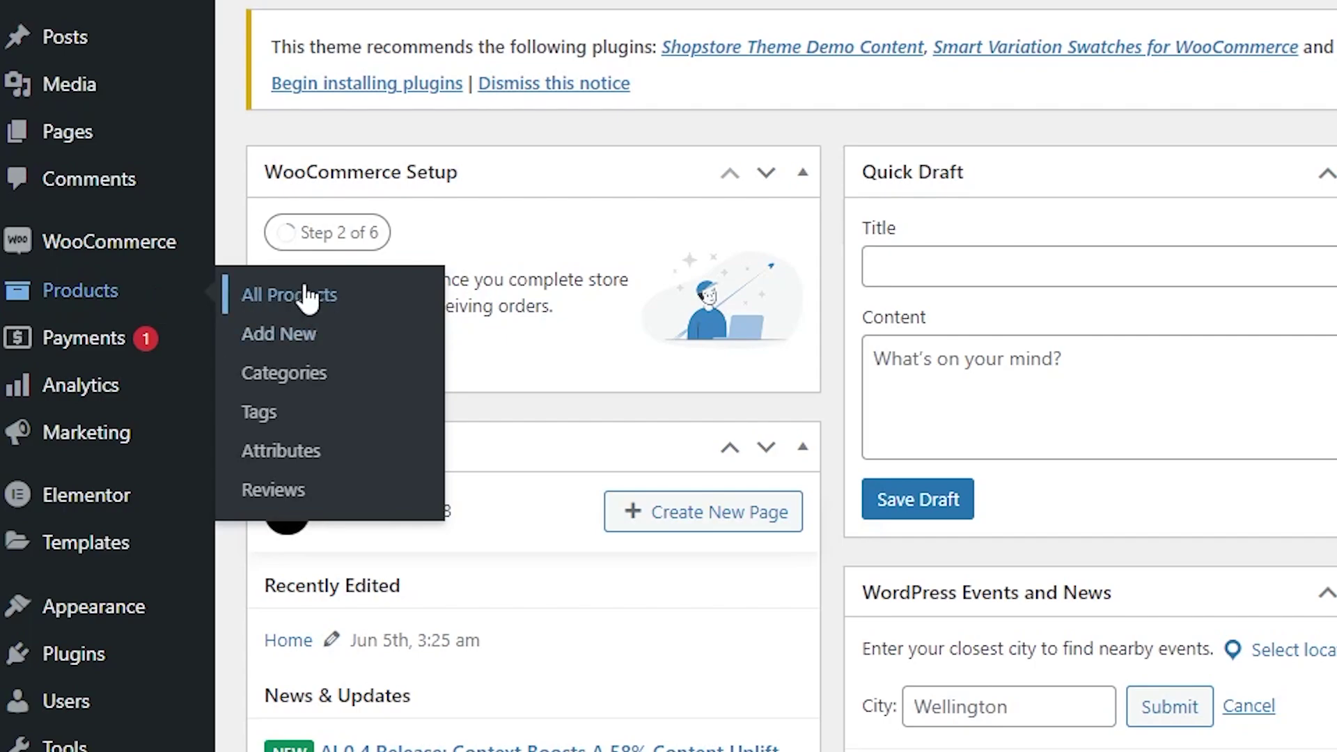
left_click(307, 296)
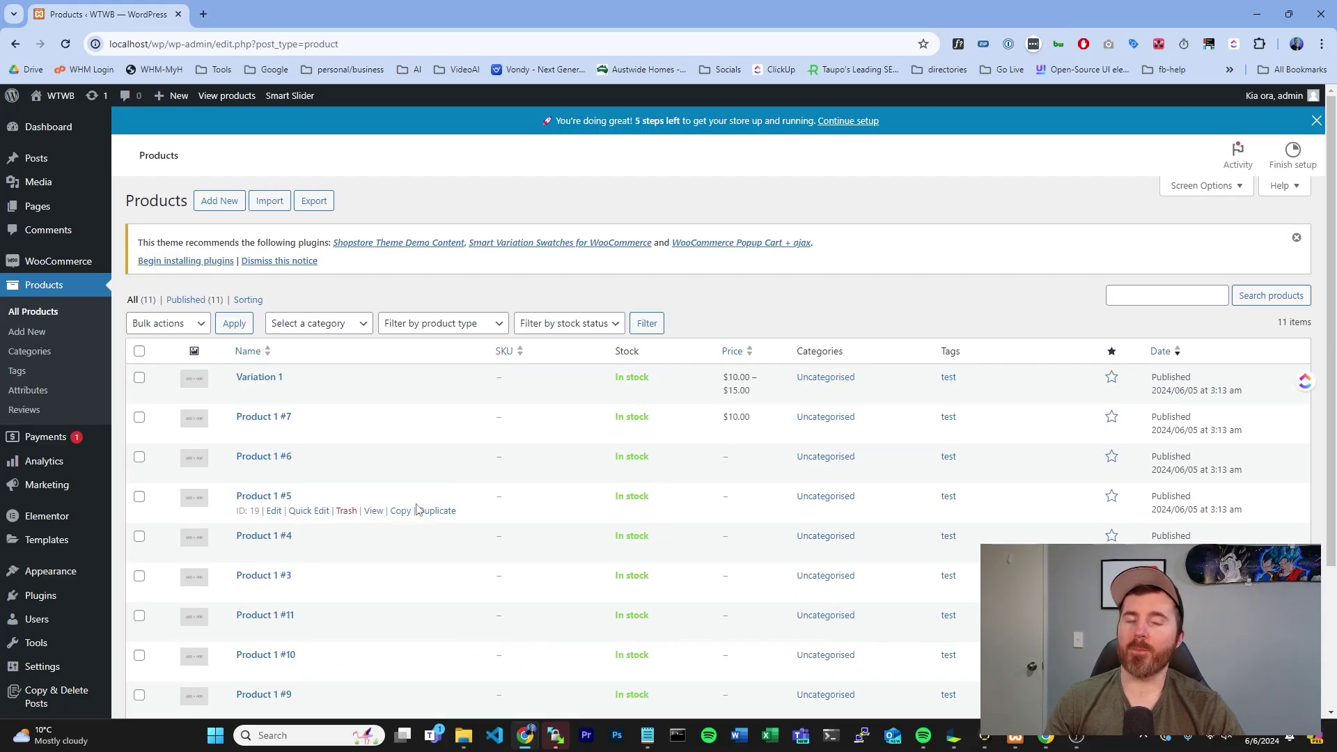
left_click_drag(167, 387, 552, 468)
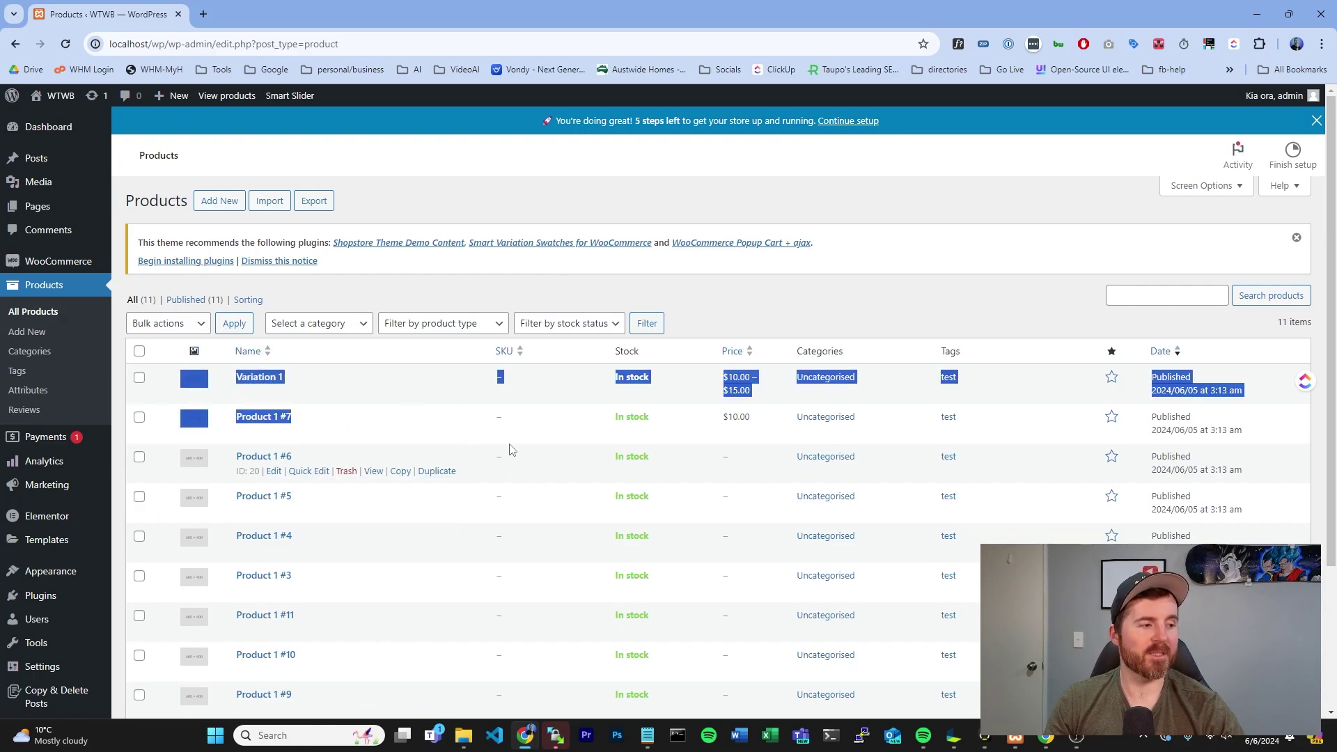
left_click(535, 439)
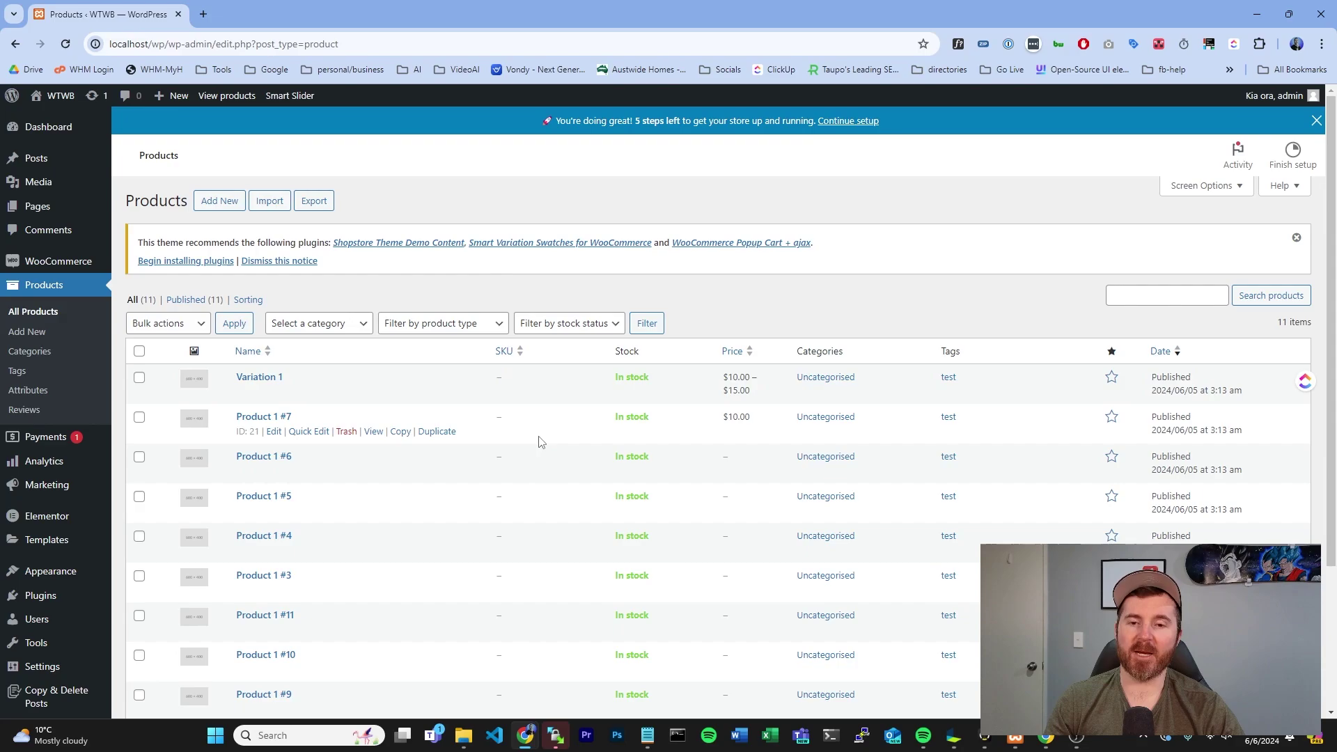
Change Product 1 #7's regular price from 10 to 12 and update the product.
left_click(269, 422)
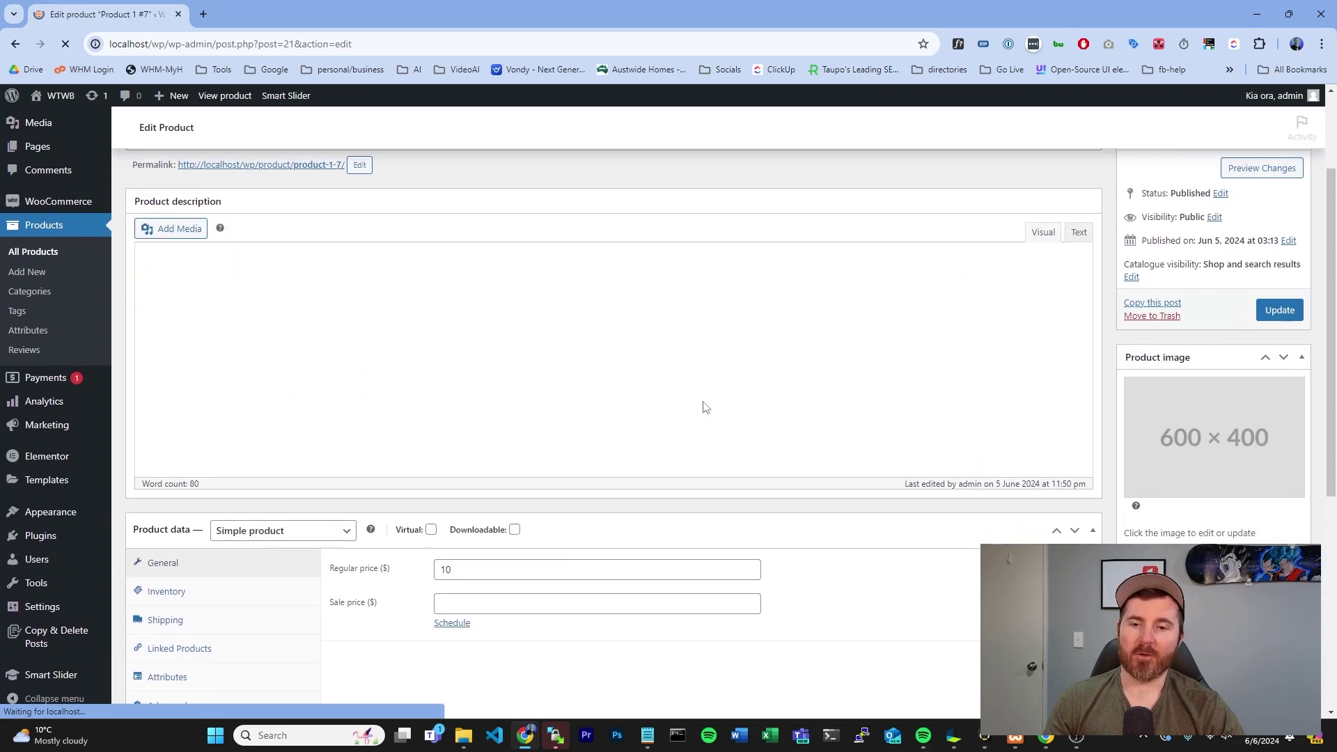
scroll(701, 398, "down", 5)
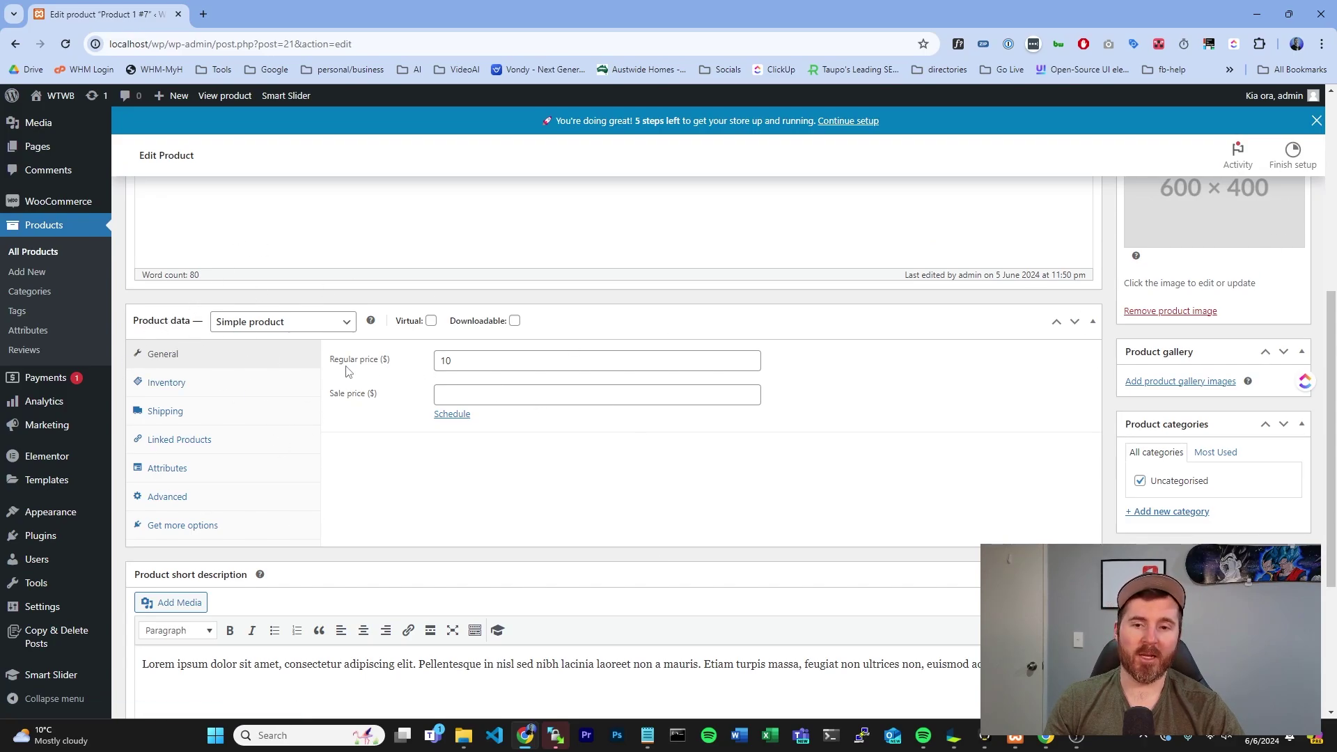
left_click_drag(327, 370, 391, 361)
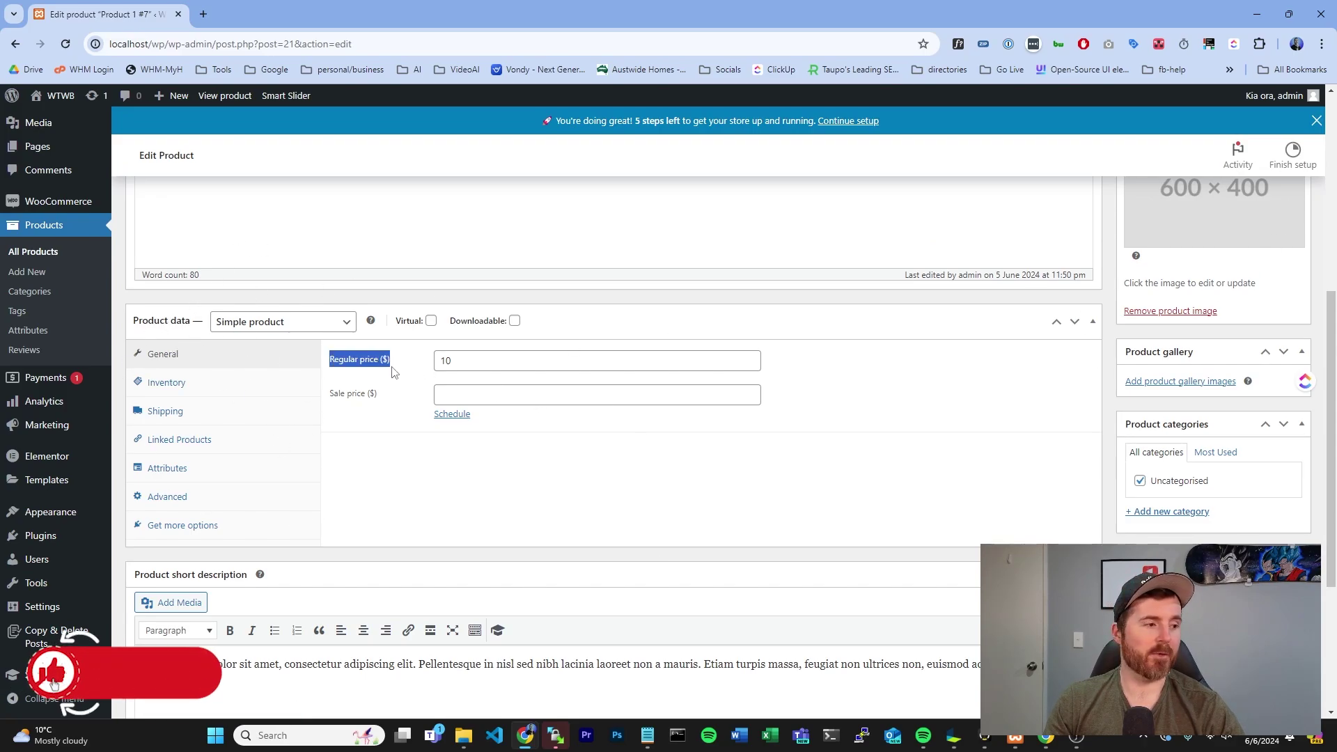
double_click(478, 360)
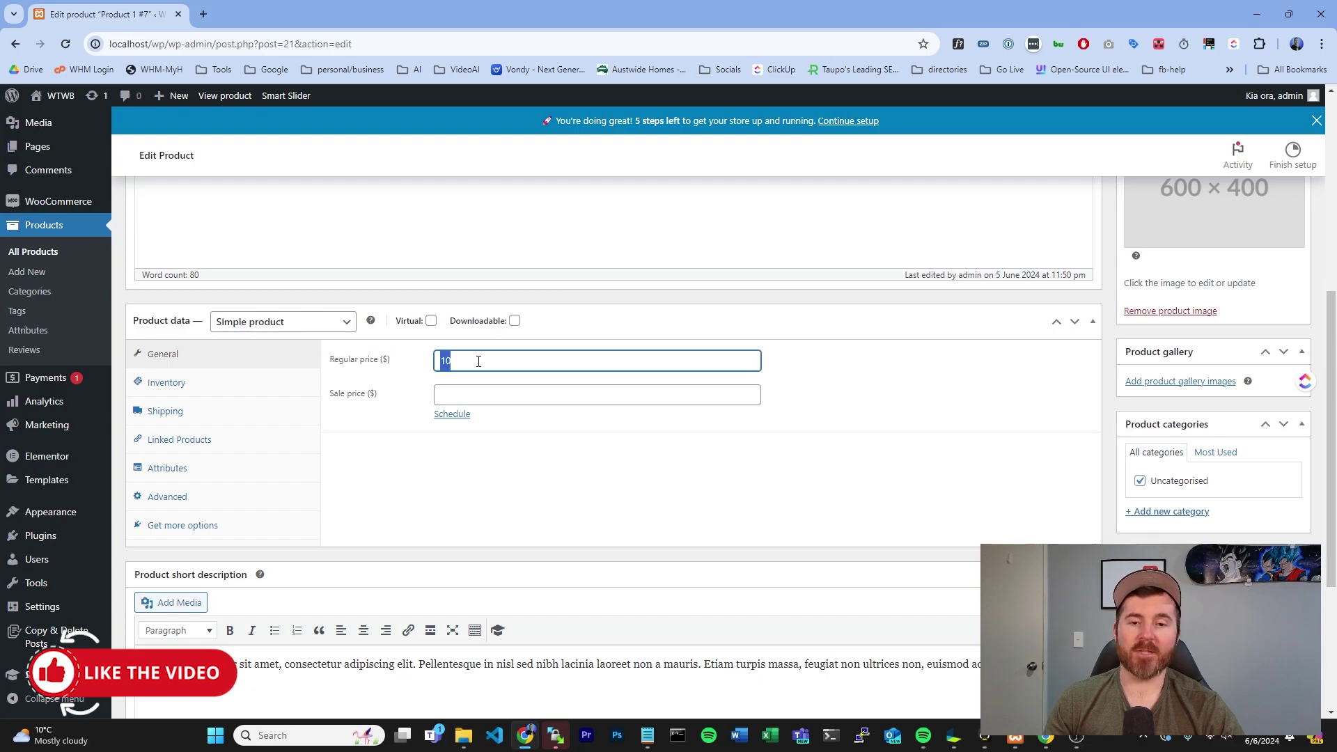
type("12")
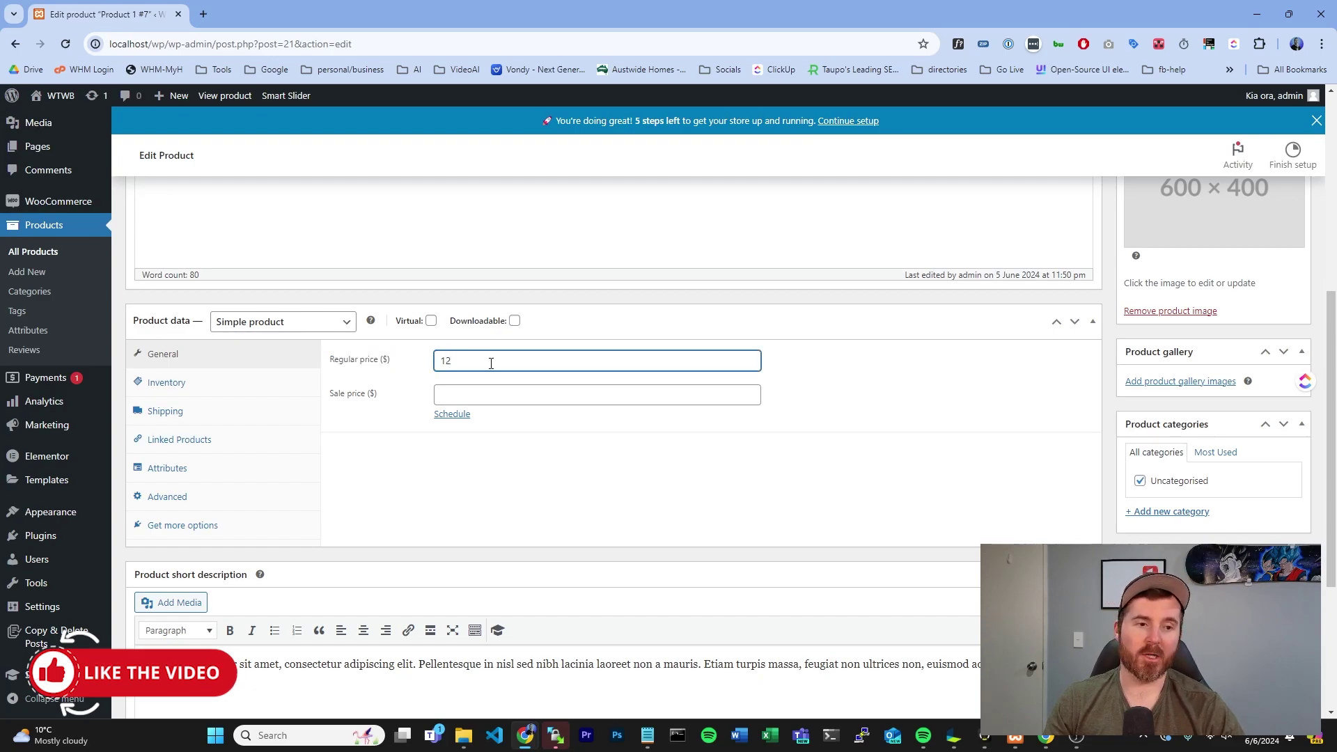
scroll(917, 384, "up", 4)
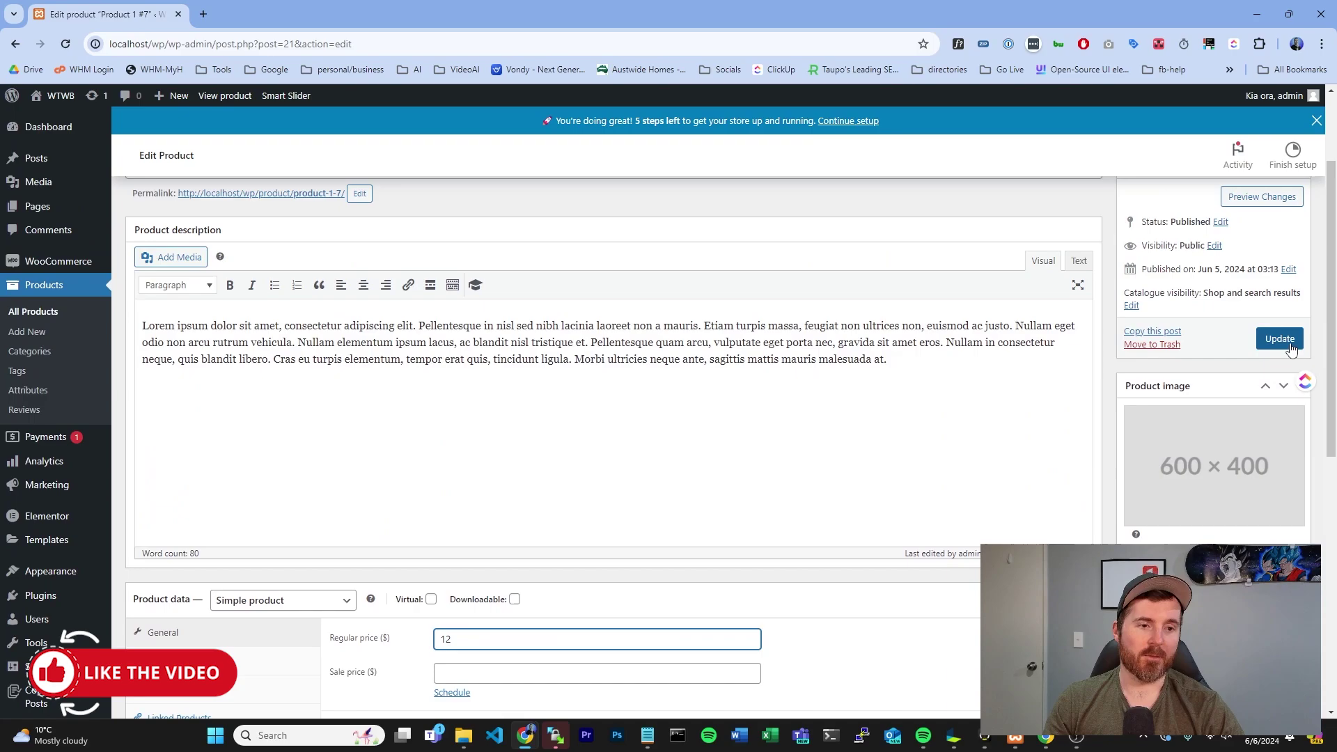
left_click(1279, 338)
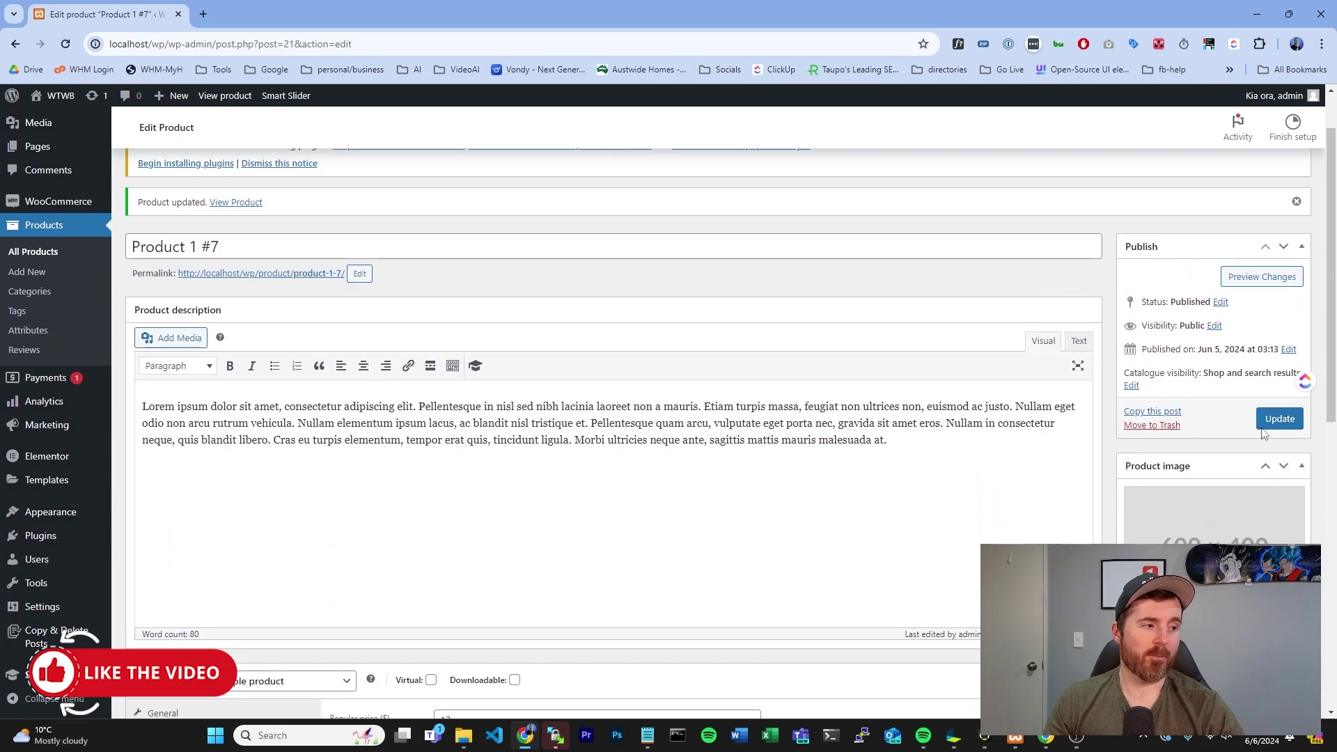
scroll(940, 448, "down", 5)
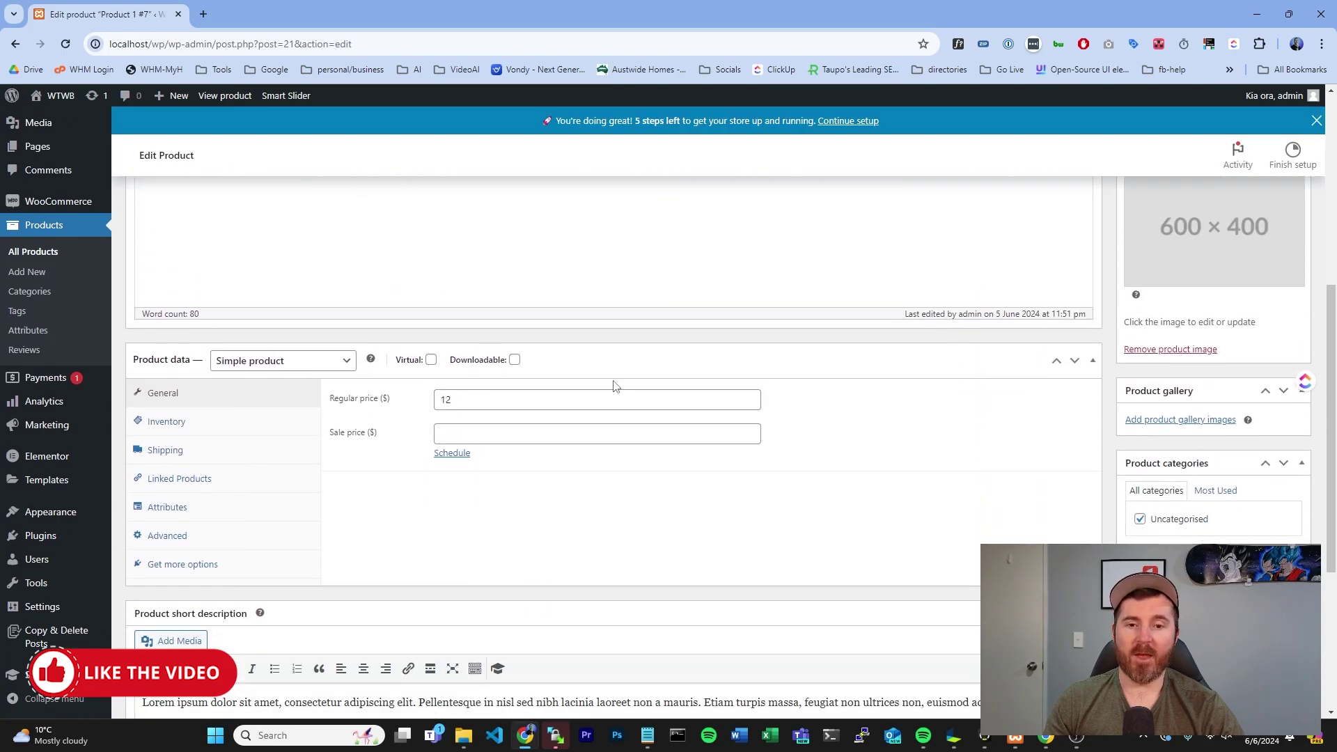
View the shop storefront in a new tab and scroll through its products.
left_click(61, 96)
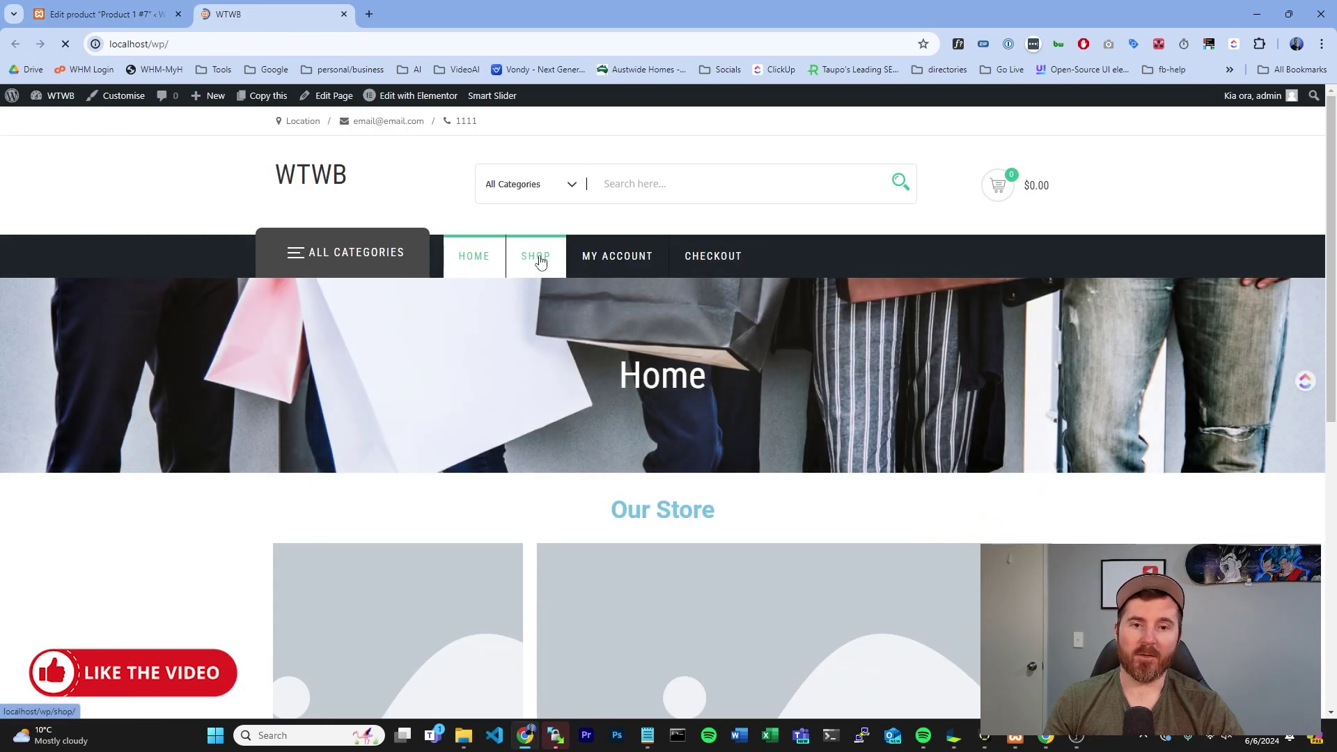
scroll(904, 367, "down", 5)
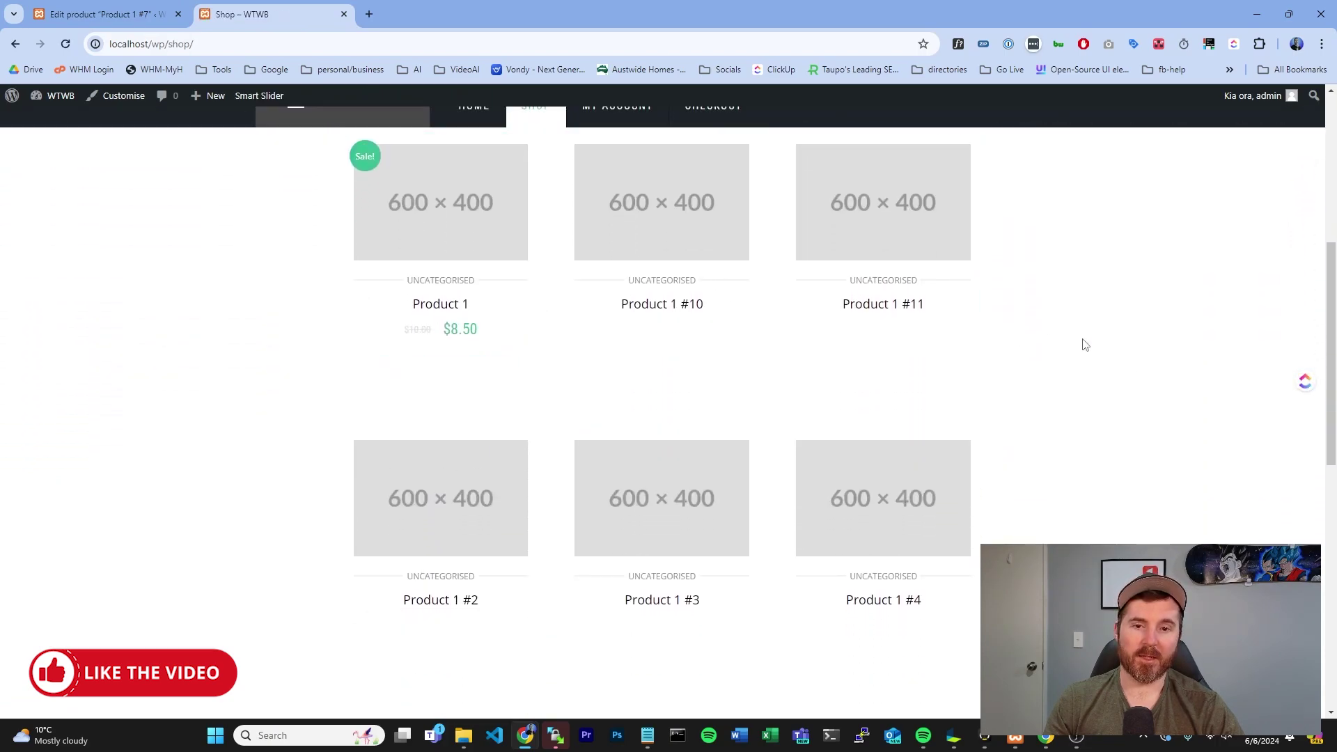
scroll(1184, 366, "down", 3)
scroll(1184, 367, "down", 6)
scroll(1163, 364, "up", 3)
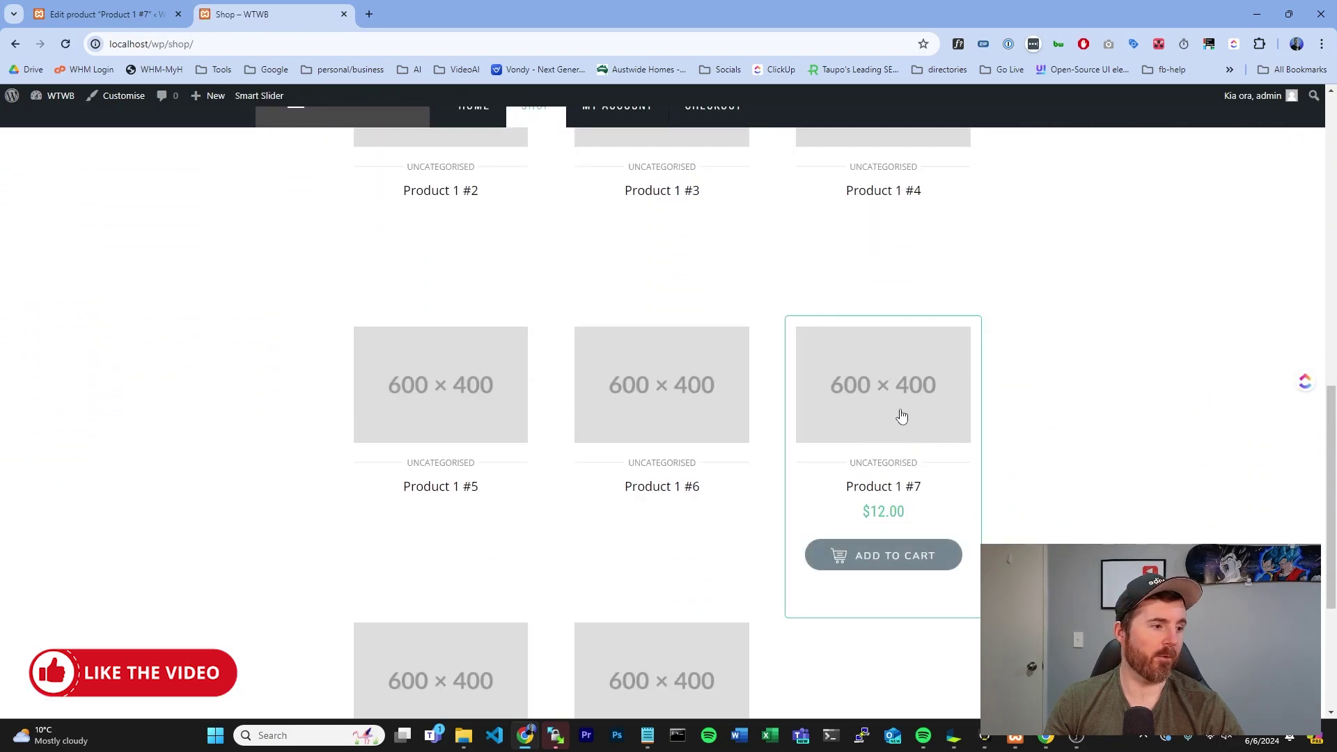
Set Product 1 #7's regular price to 15, save, and check the shop lists $15.00.
left_click(35, 15)
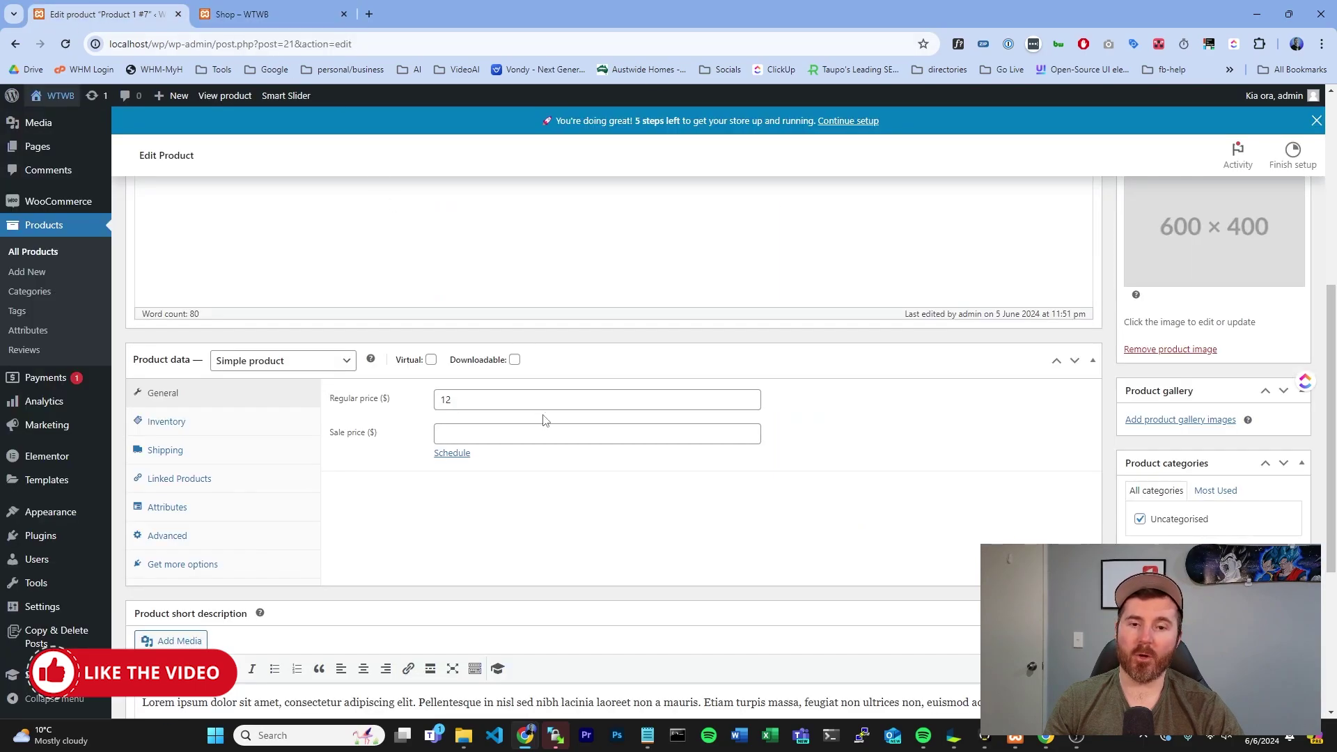
left_click(465, 398)
type("1")
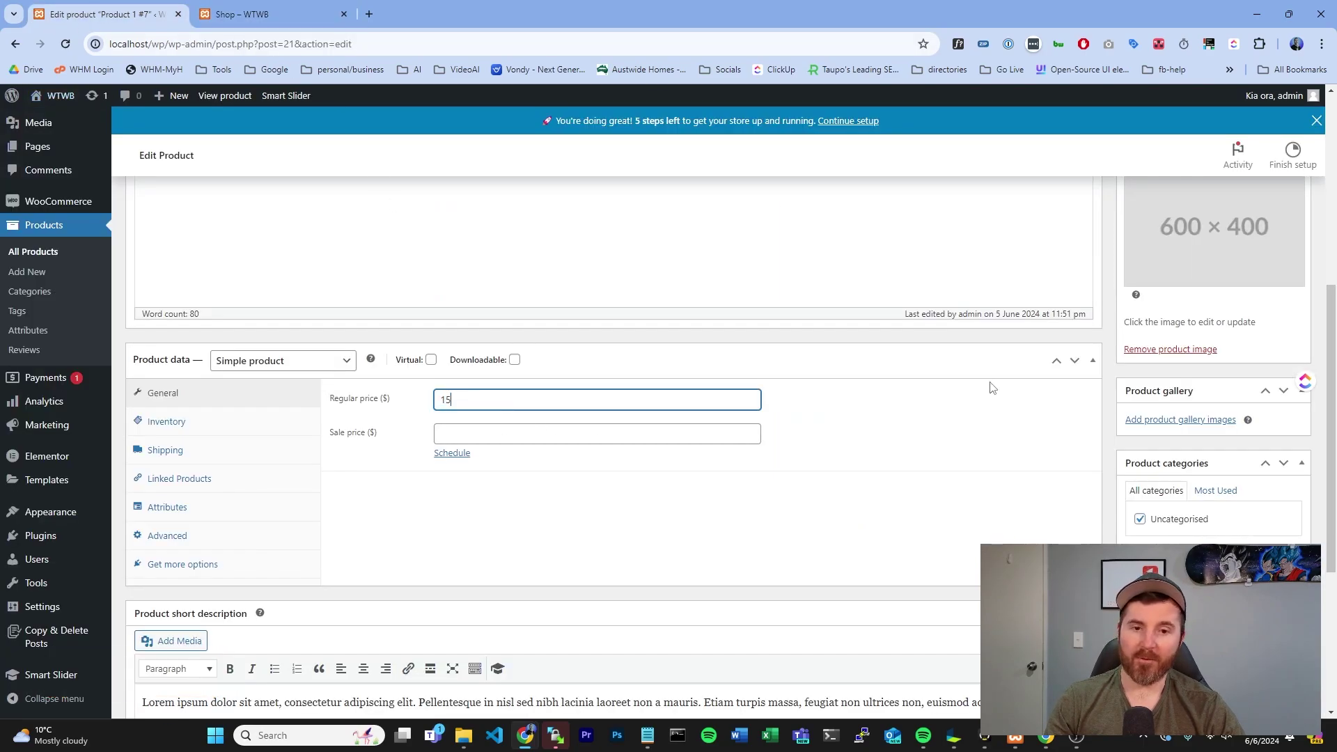
key("Return")
key("ctrl+Tab")
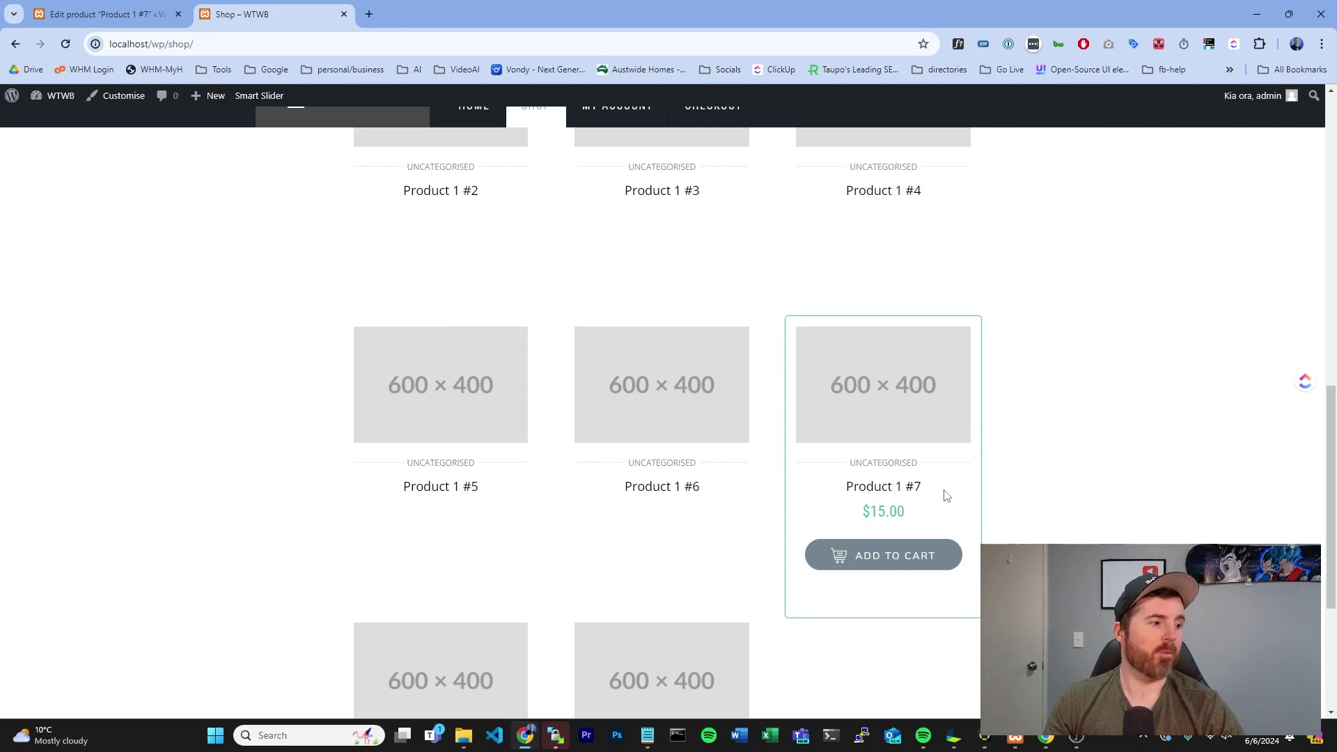
left_click(116, 6)
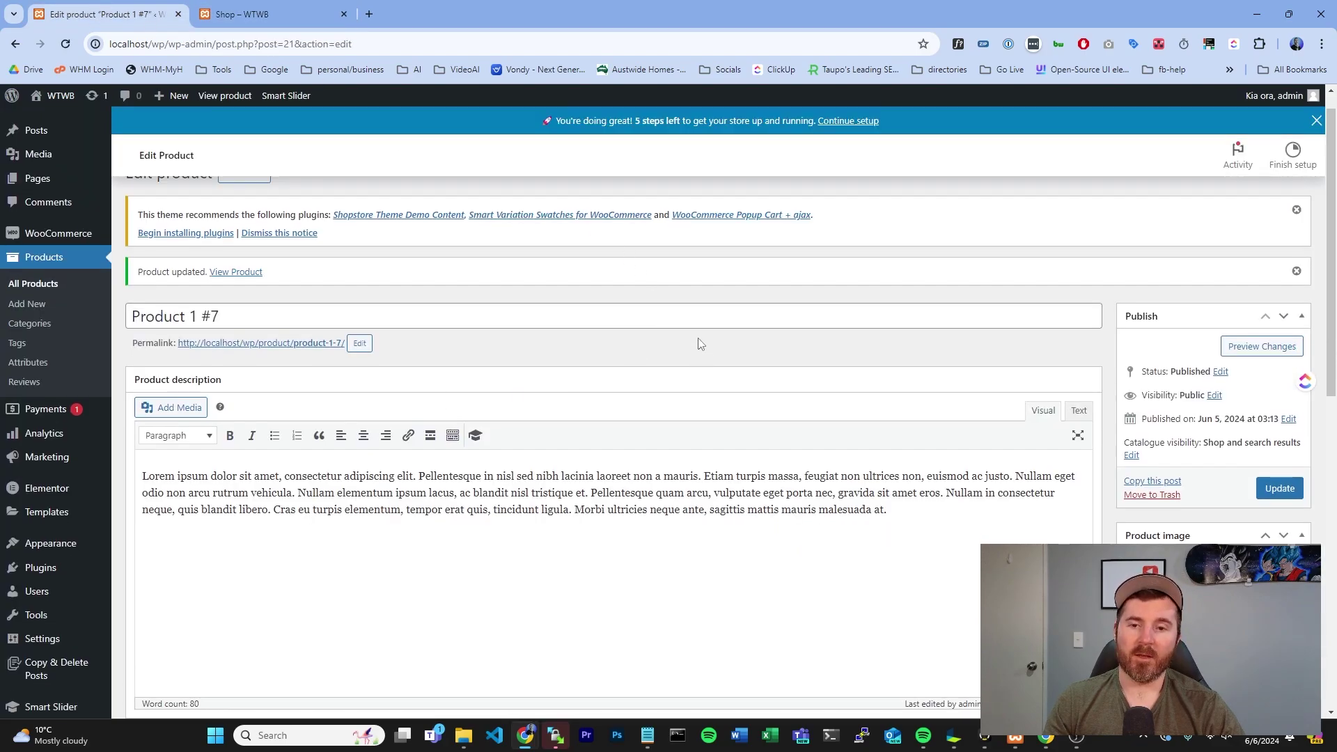
scroll(695, 337, "down", 6)
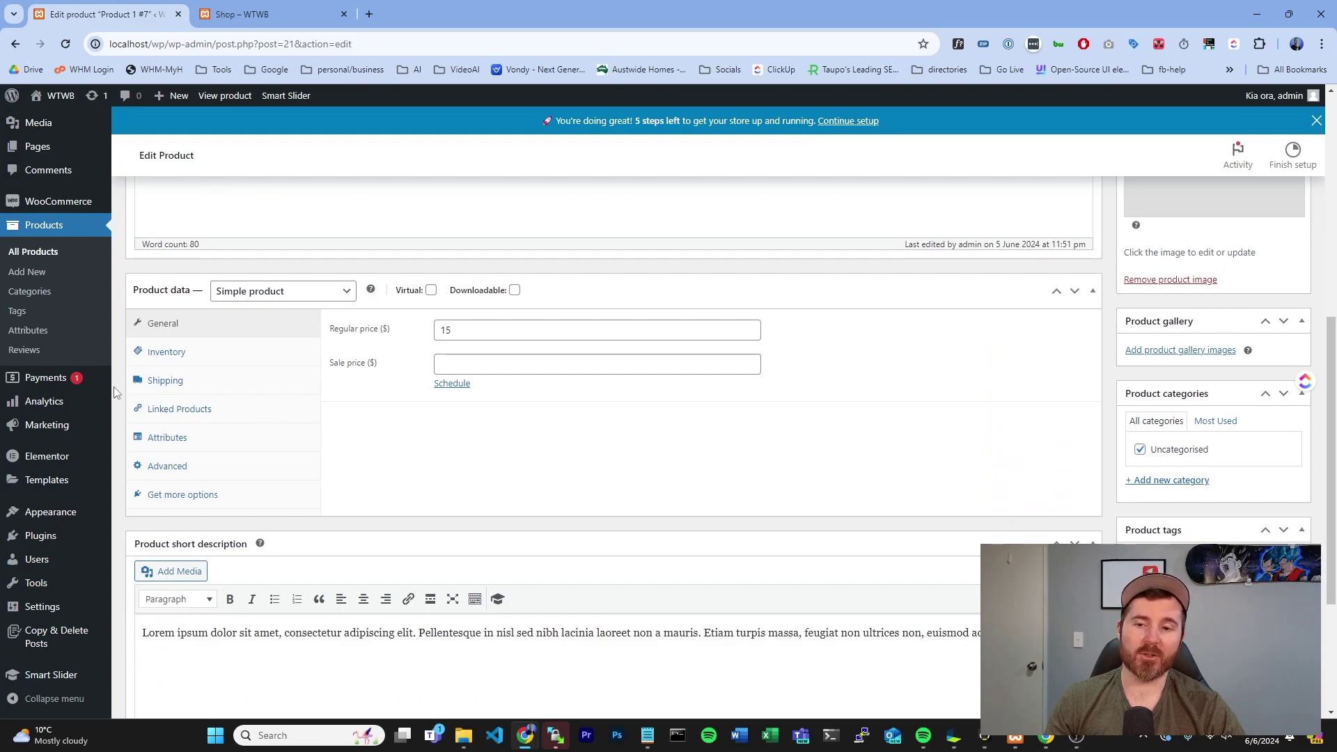
Give Product 1 #7 a sale price of 13 and update the product.
mouse_move(43, 435)
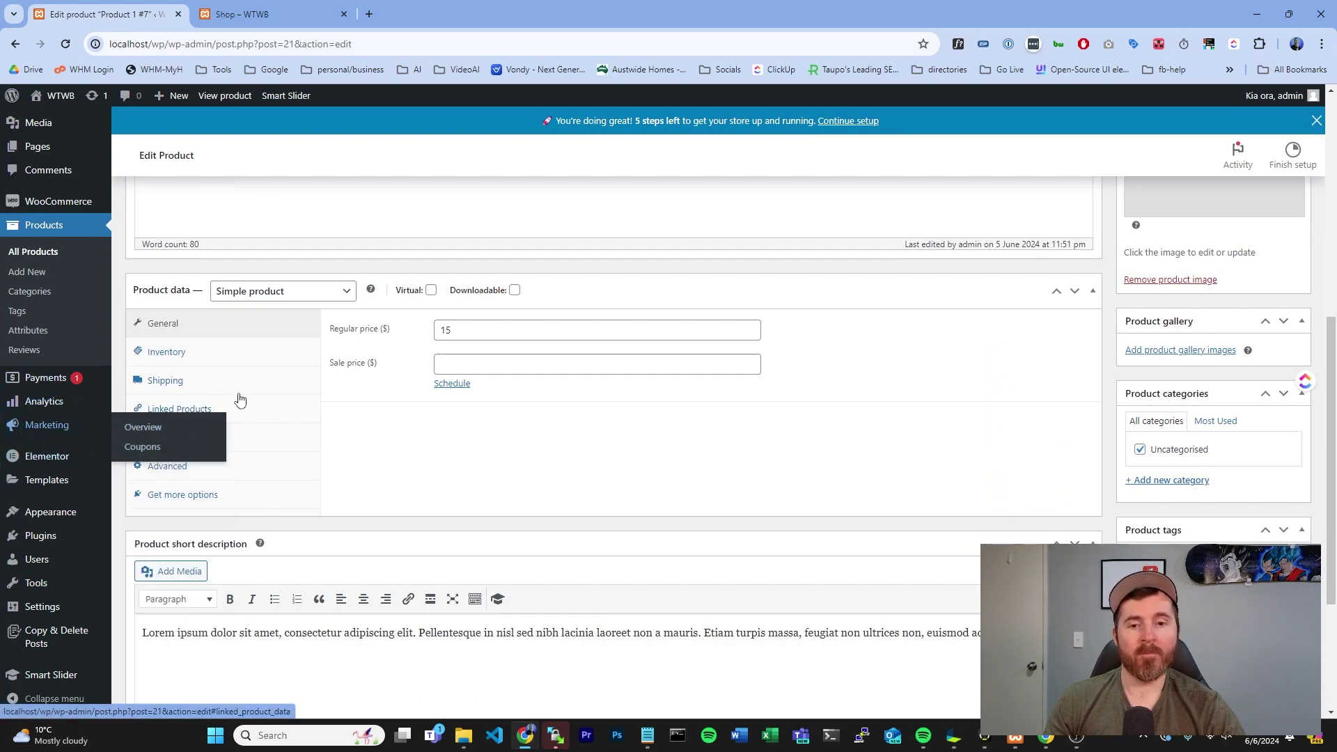
left_click(496, 371)
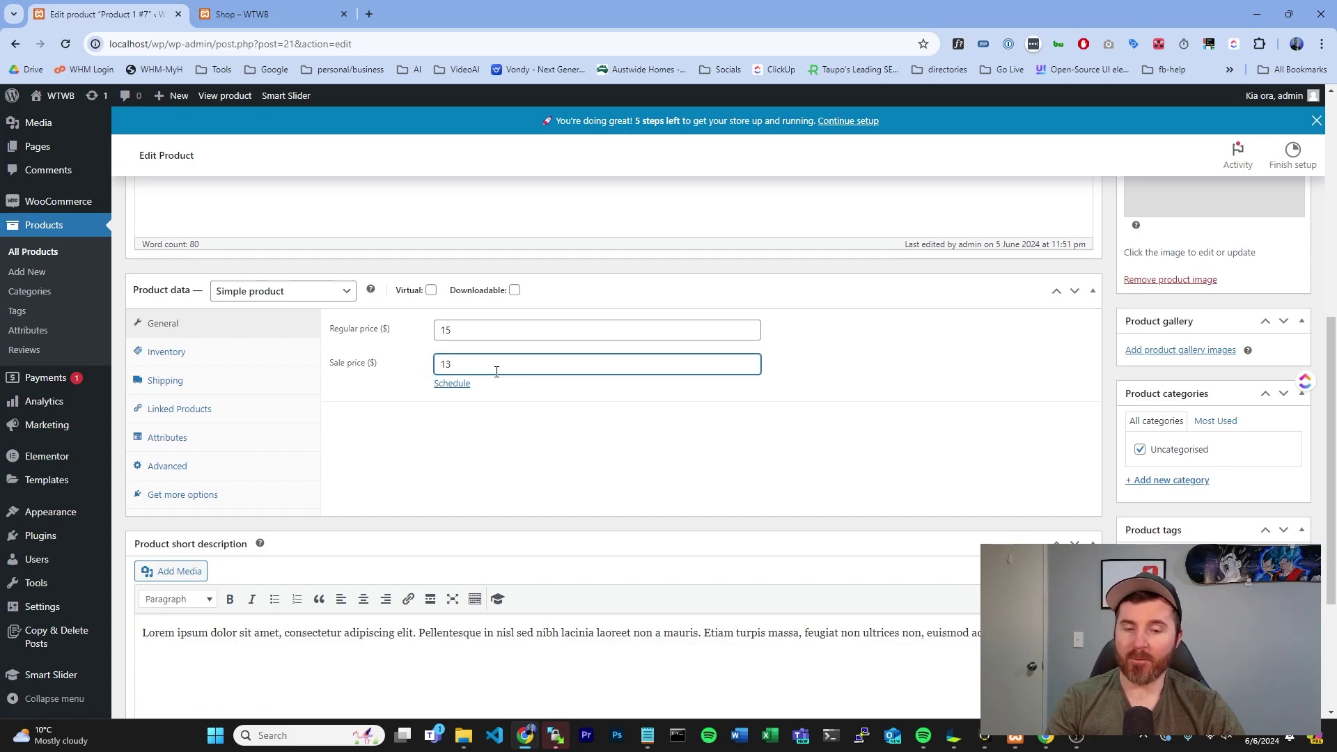
scroll(1090, 421, "up", 4)
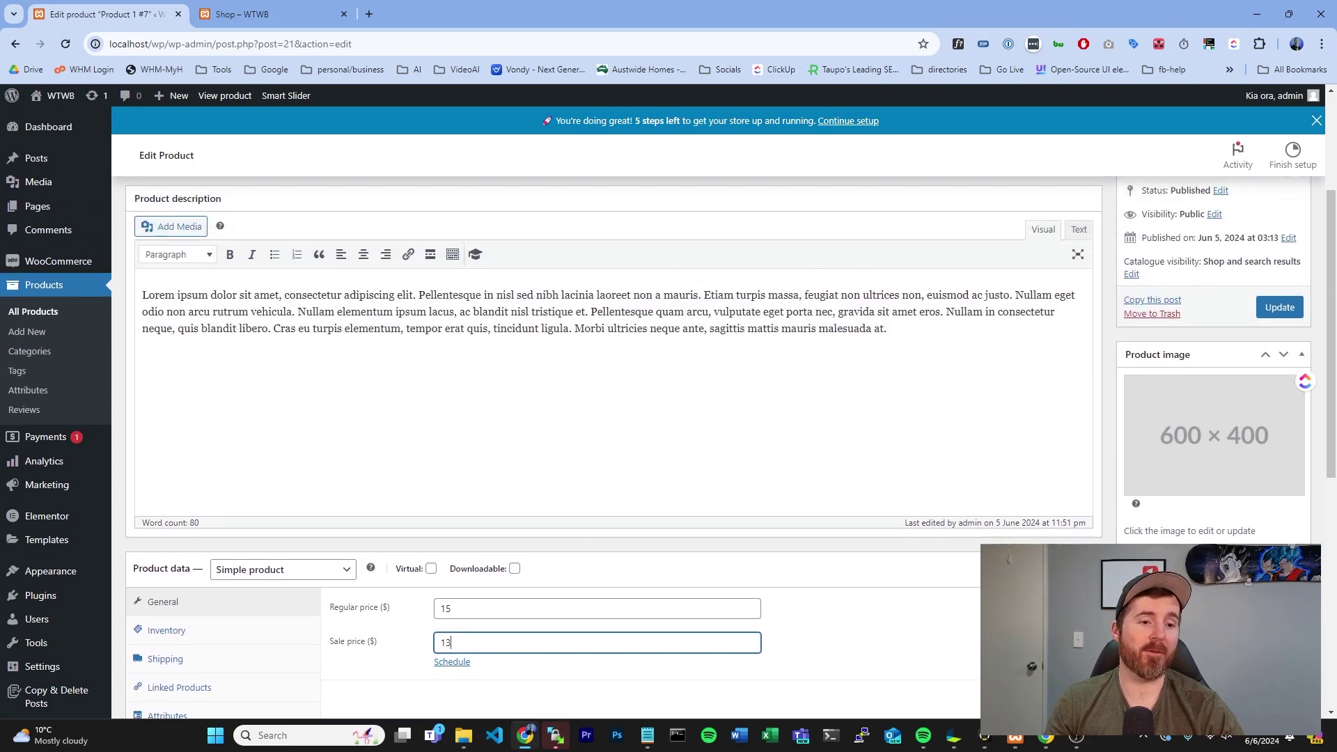
left_click(1279, 307)
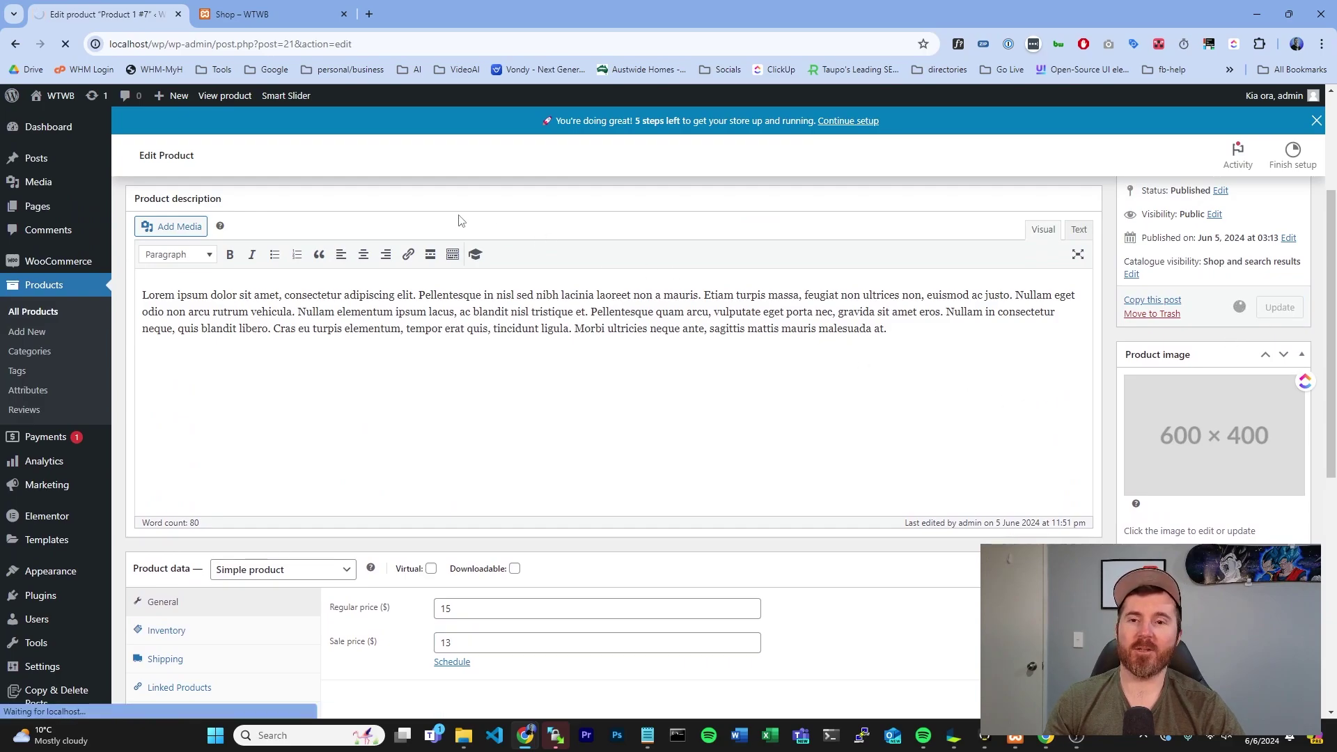
Reload the shop to confirm Sale! at $13.00 with $15.00 struck through.
left_click(241, 14)
left_click(70, 43)
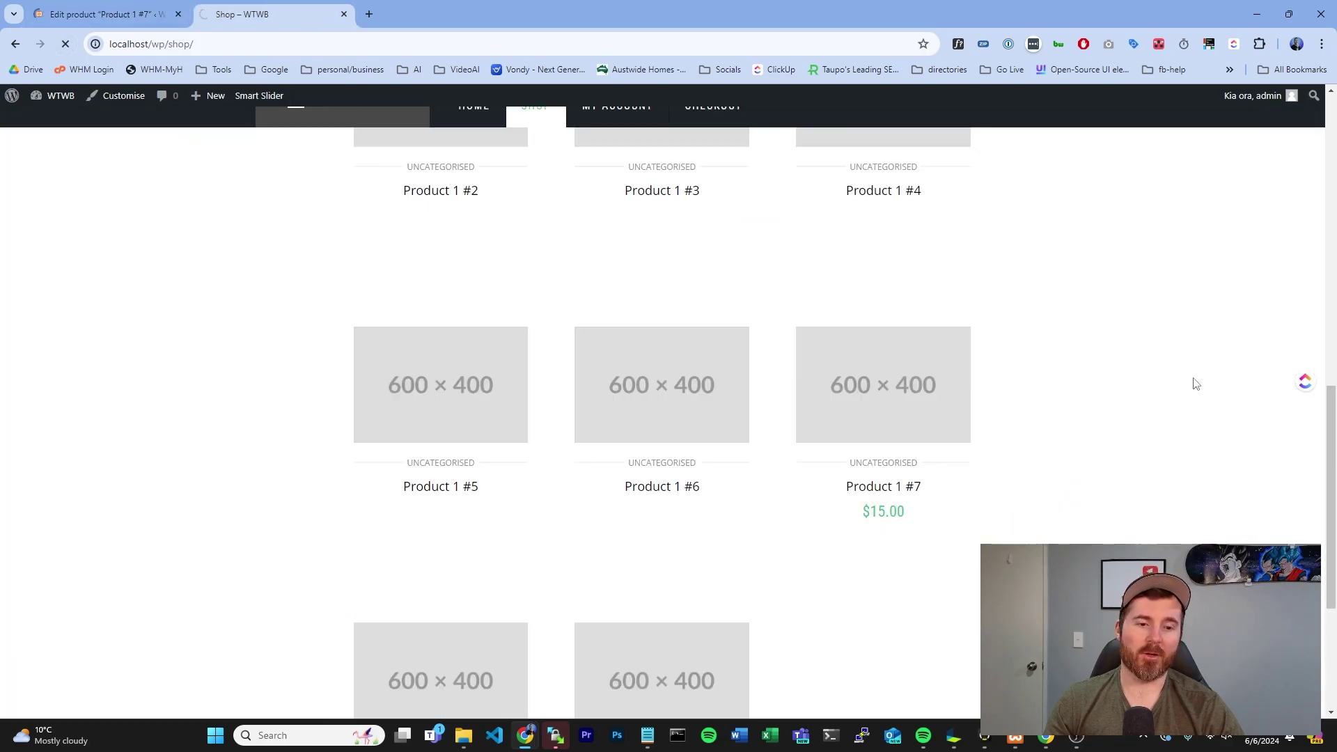
scroll(877, 369, "down", 2)
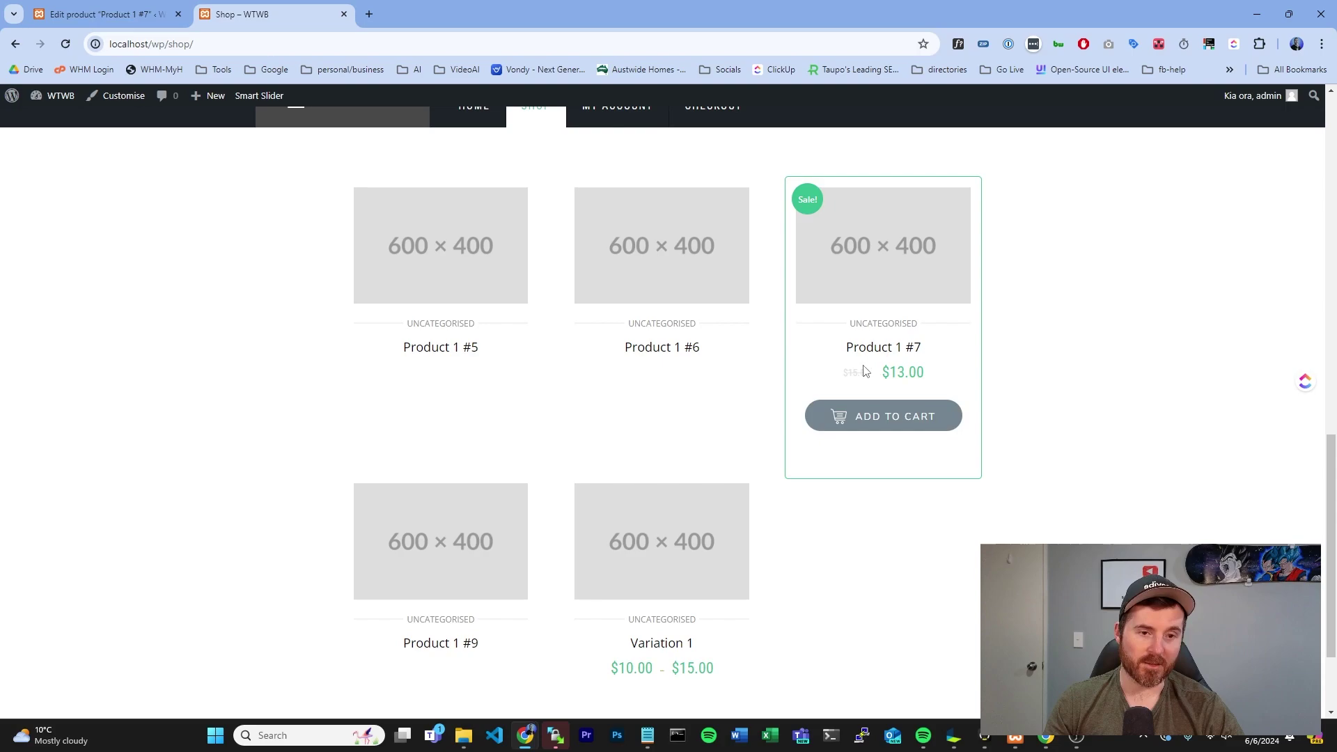
left_click_drag(837, 381, 954, 387)
left_click(933, 382)
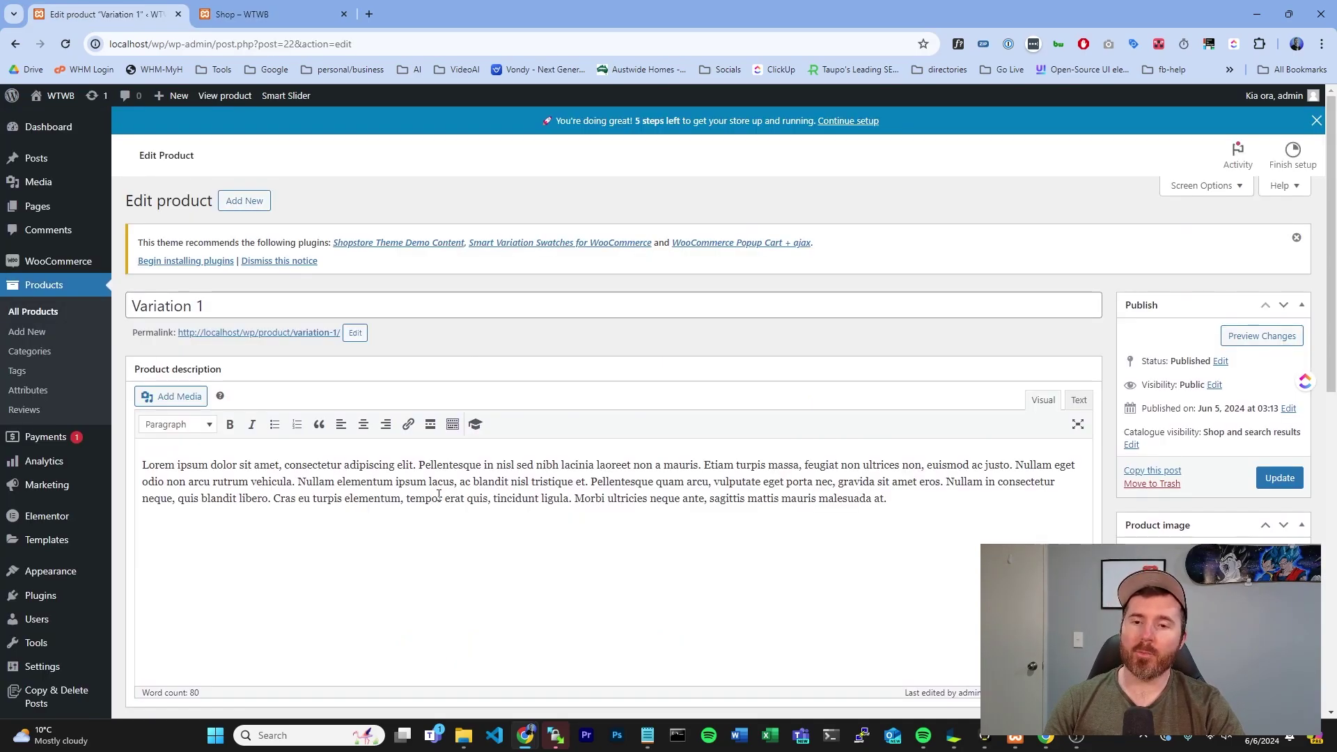
Show Variation 1's Colours attribute values and list its colour variations.
scroll(439, 494, "down", 4)
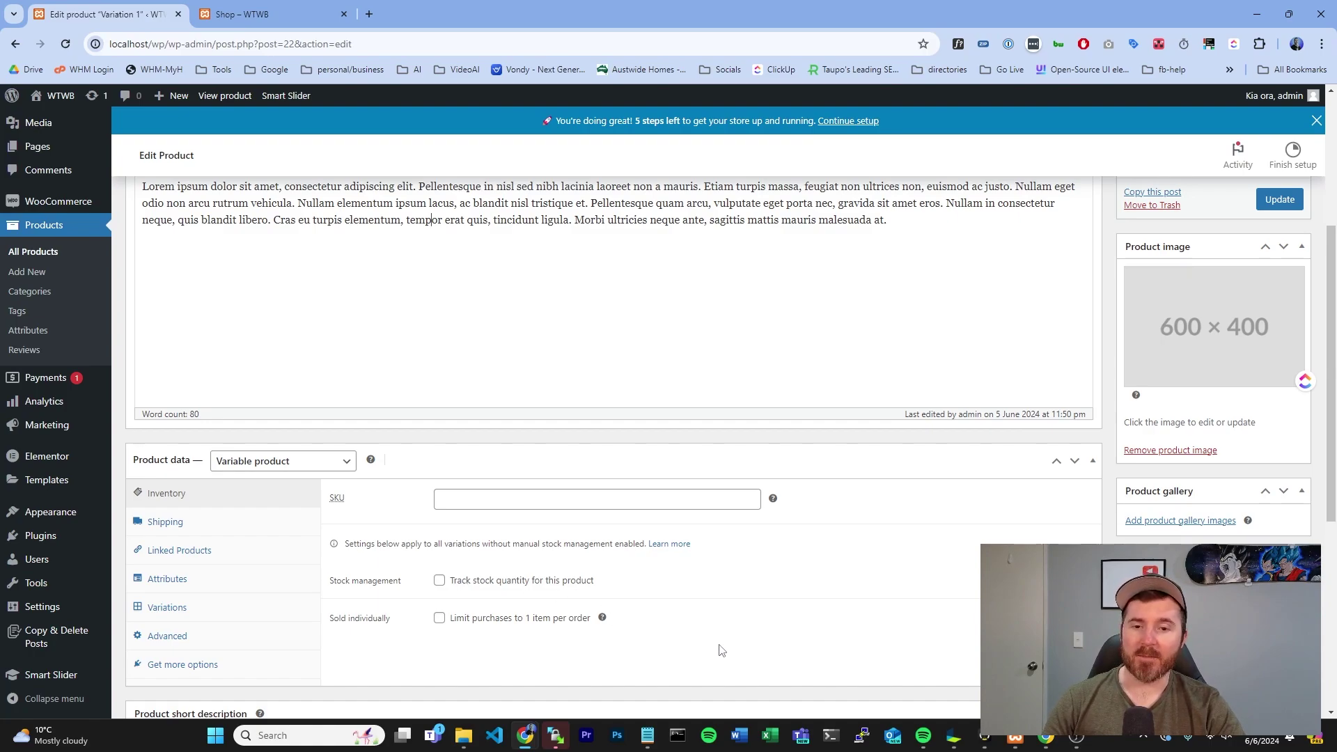
left_click(210, 590)
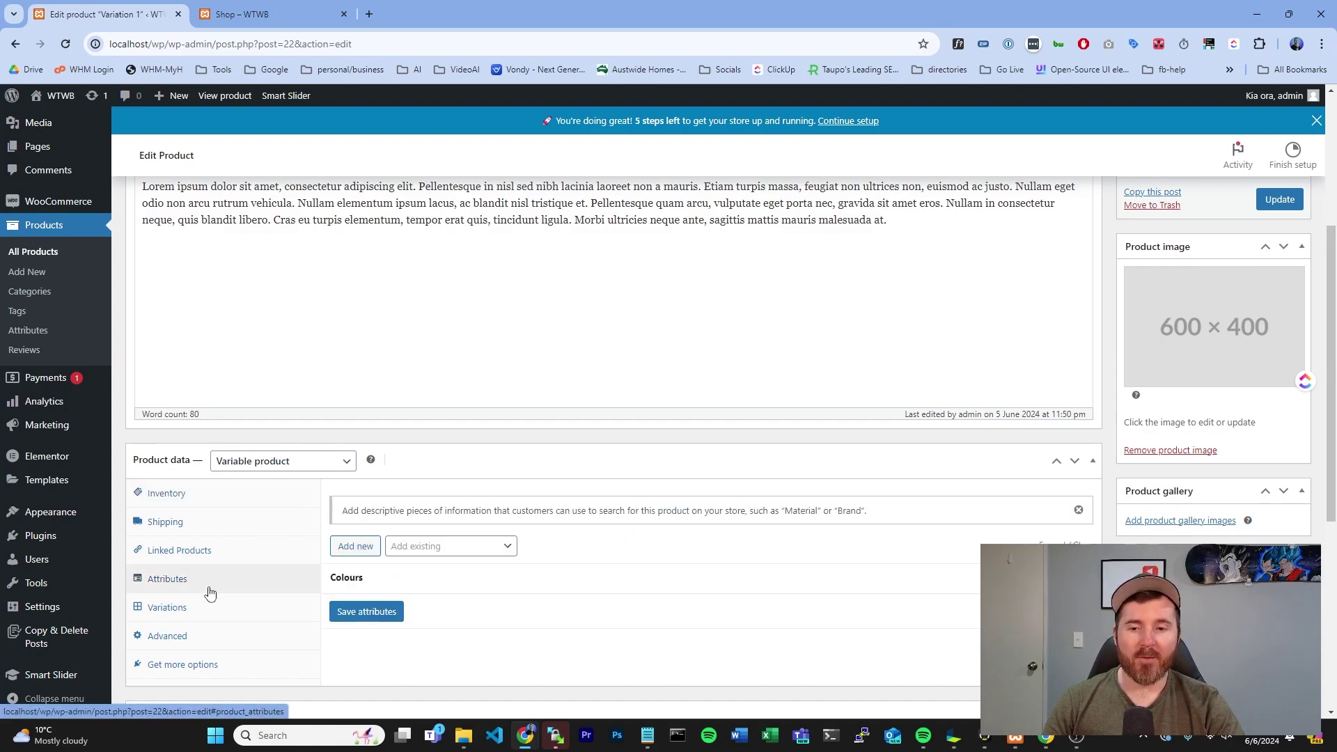
left_click(382, 584)
scroll(696, 550, "down", 2)
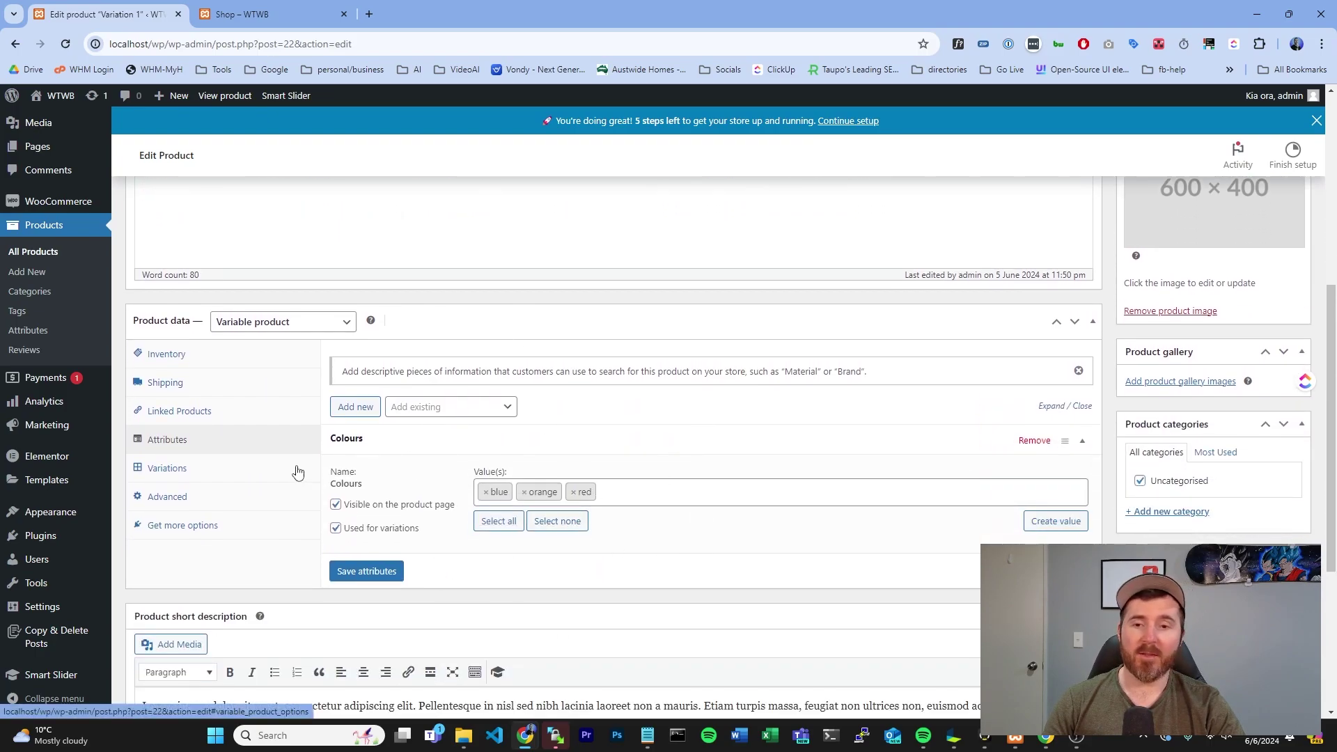
left_click(193, 476)
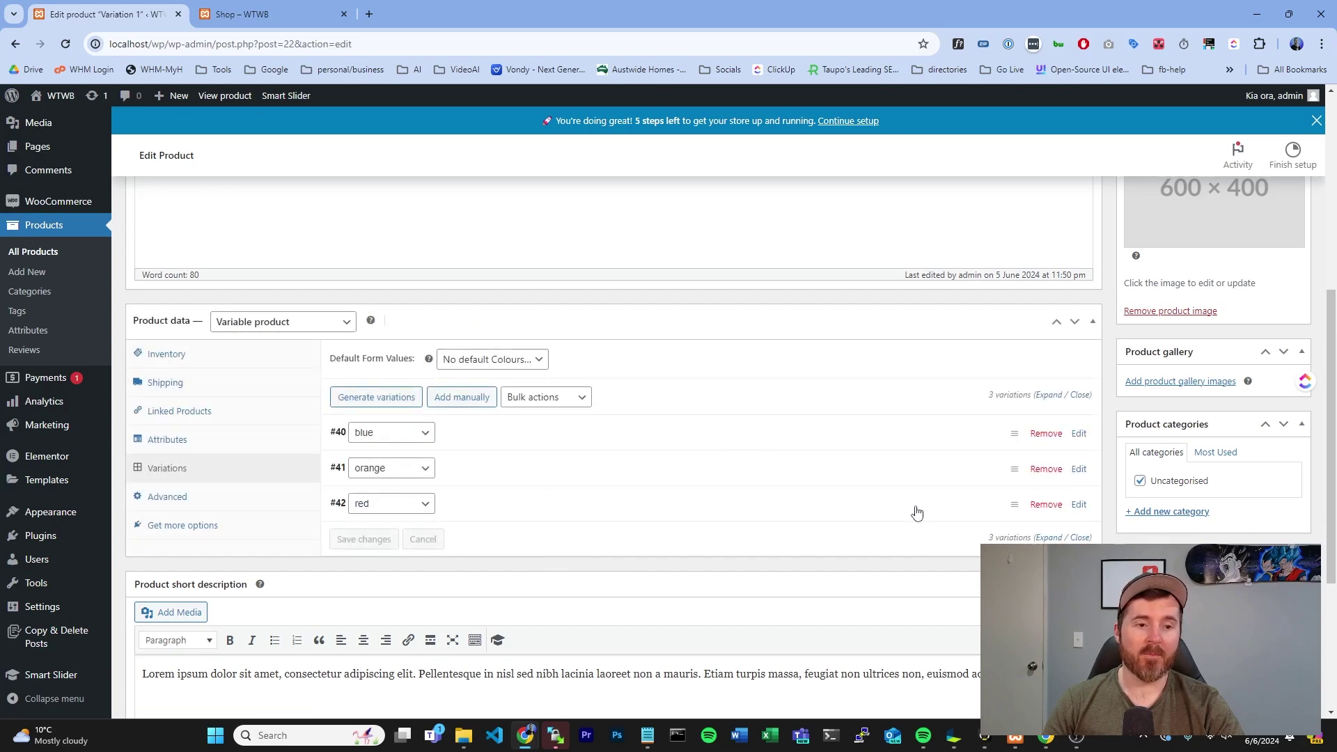
Expand blue, orange and red variations, checking prices 10, 12 and 15, then select red's Sale price field.
left_click(588, 504)
left_click(546, 468)
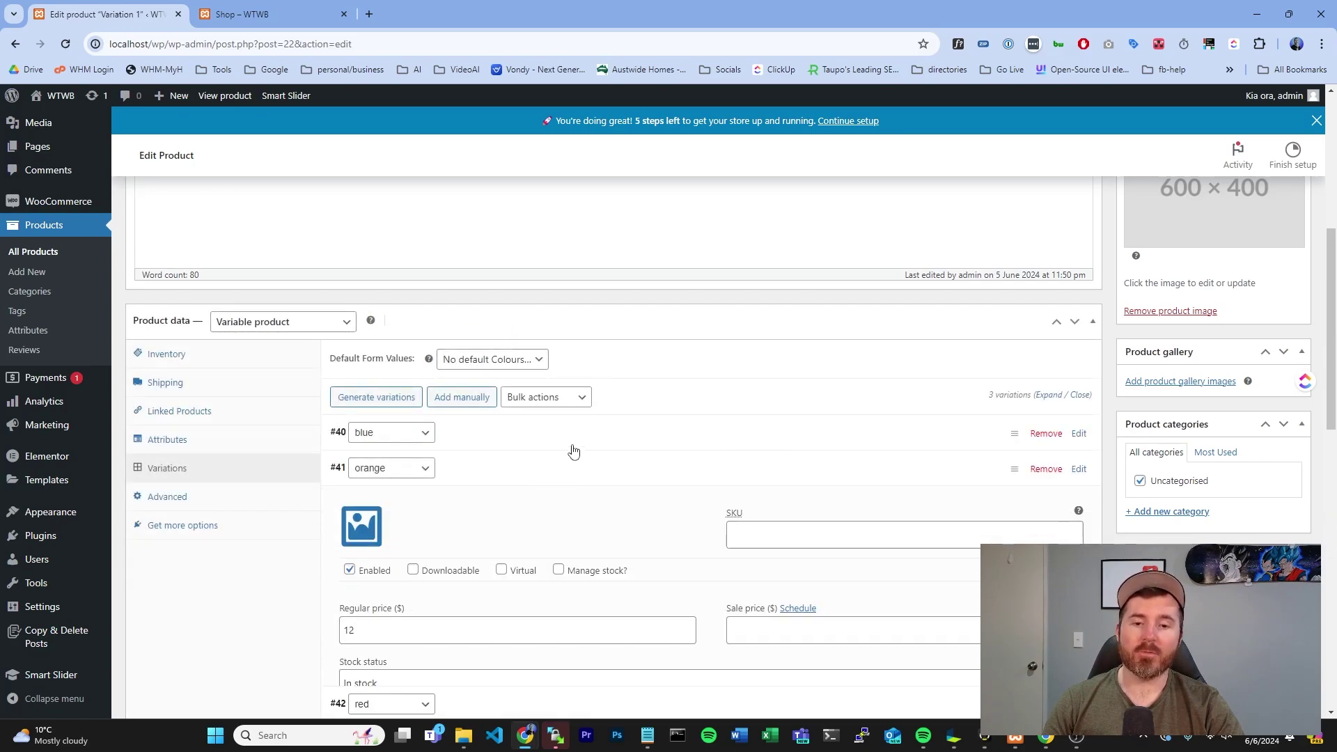
left_click(576, 433)
scroll(576, 433, "down", 2)
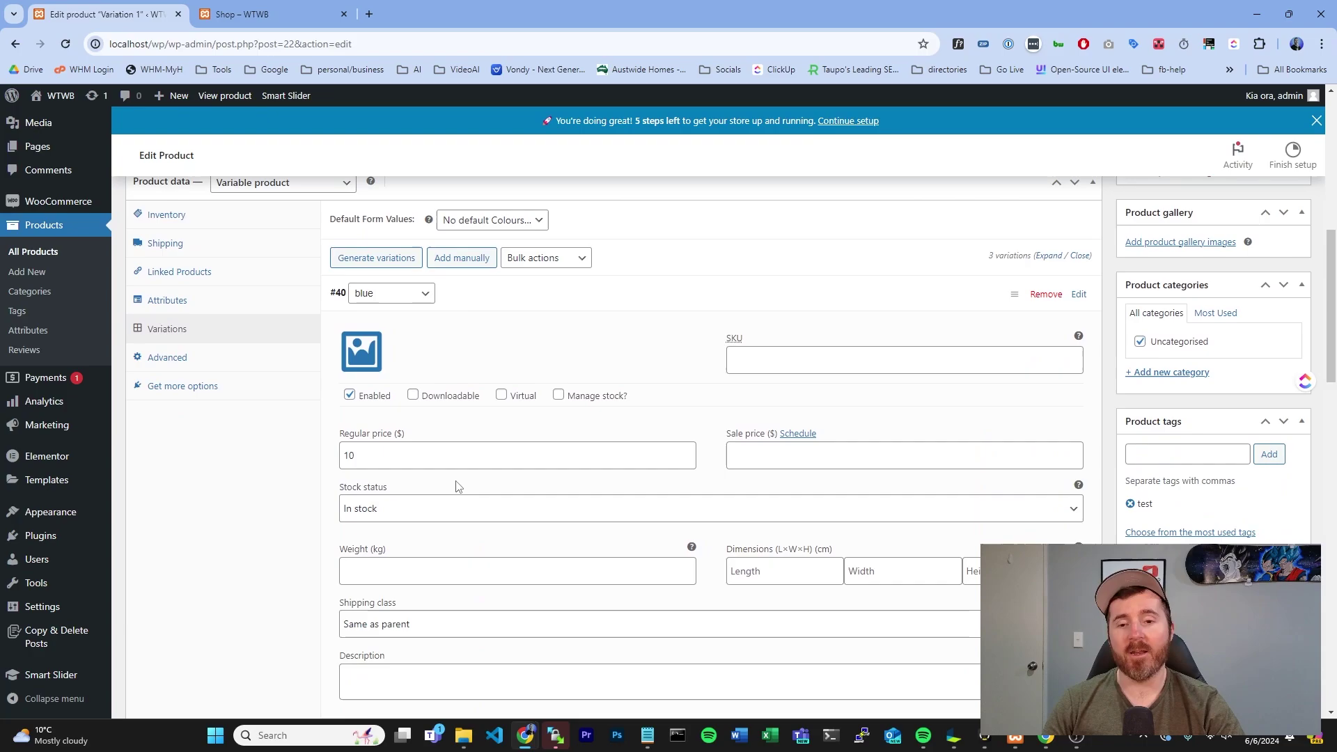
left_click(384, 451)
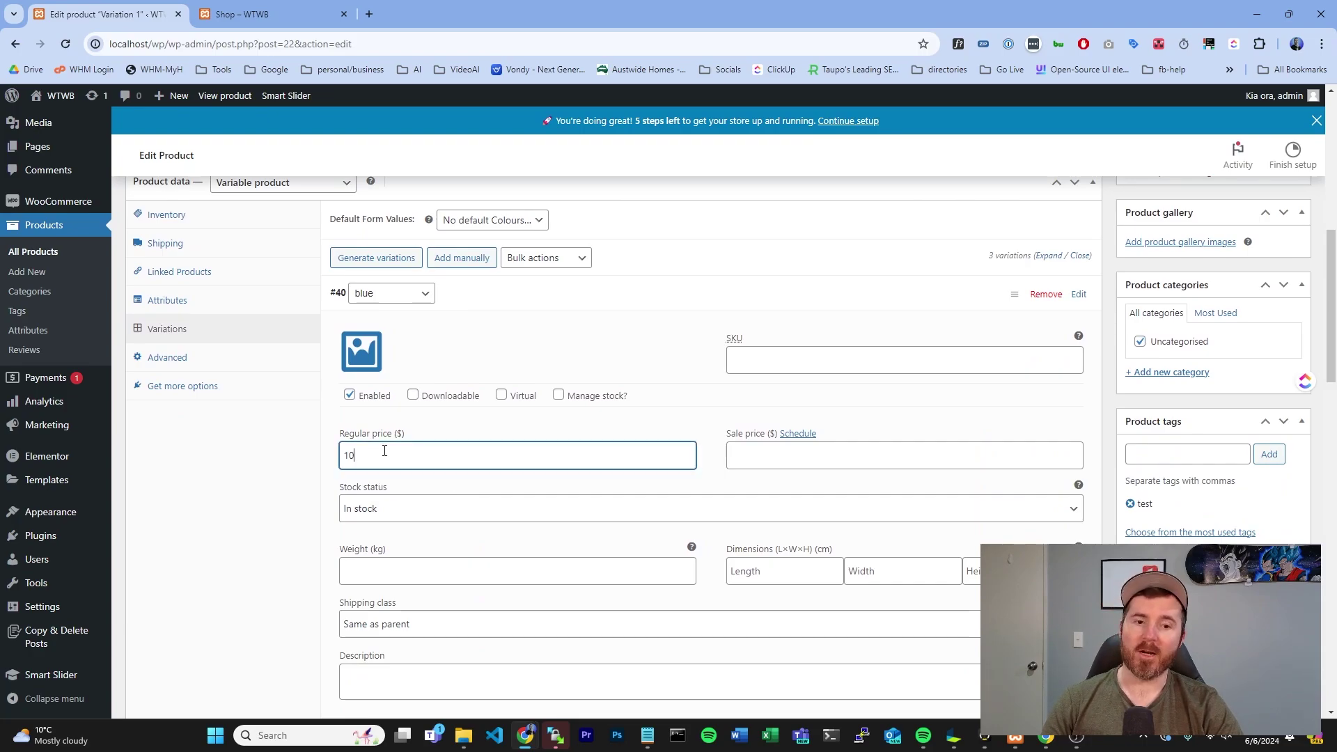
scroll(568, 567, "down", 5)
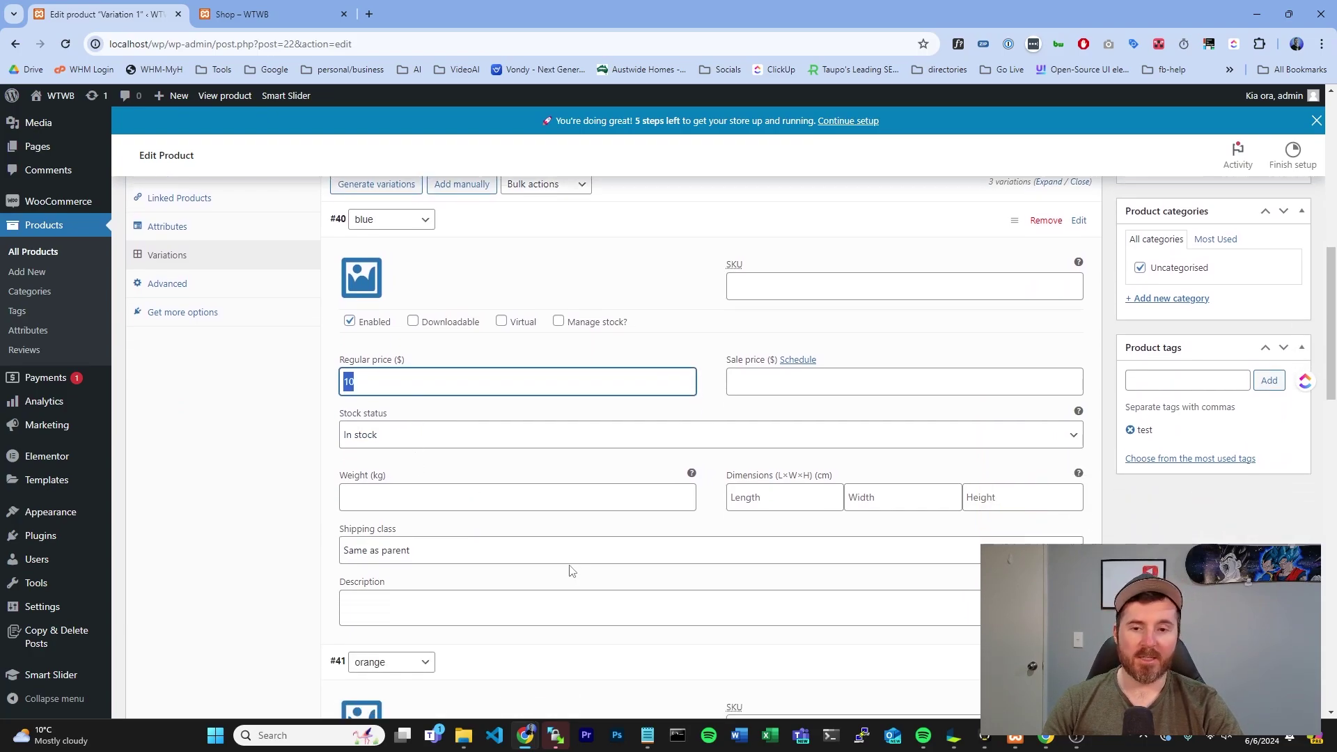
double_click(390, 549)
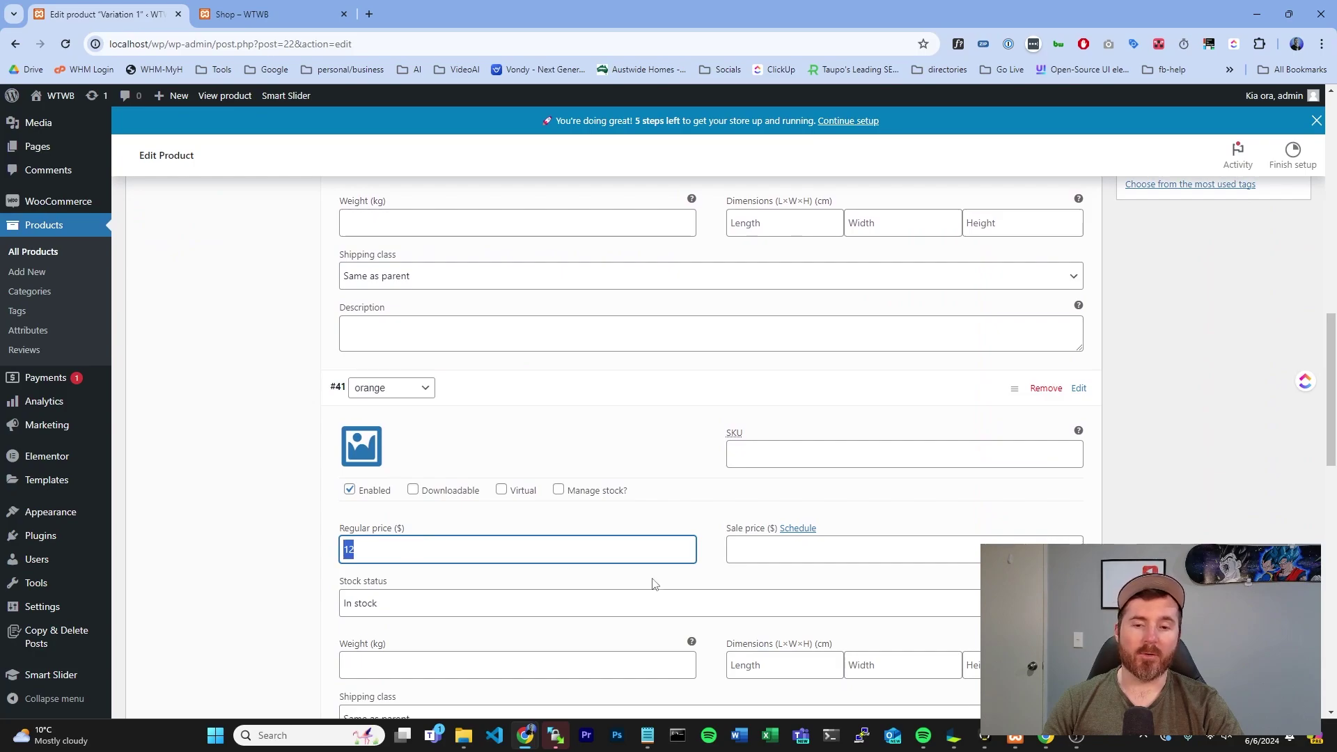
scroll(651, 582, "down", 7)
double_click(443, 513)
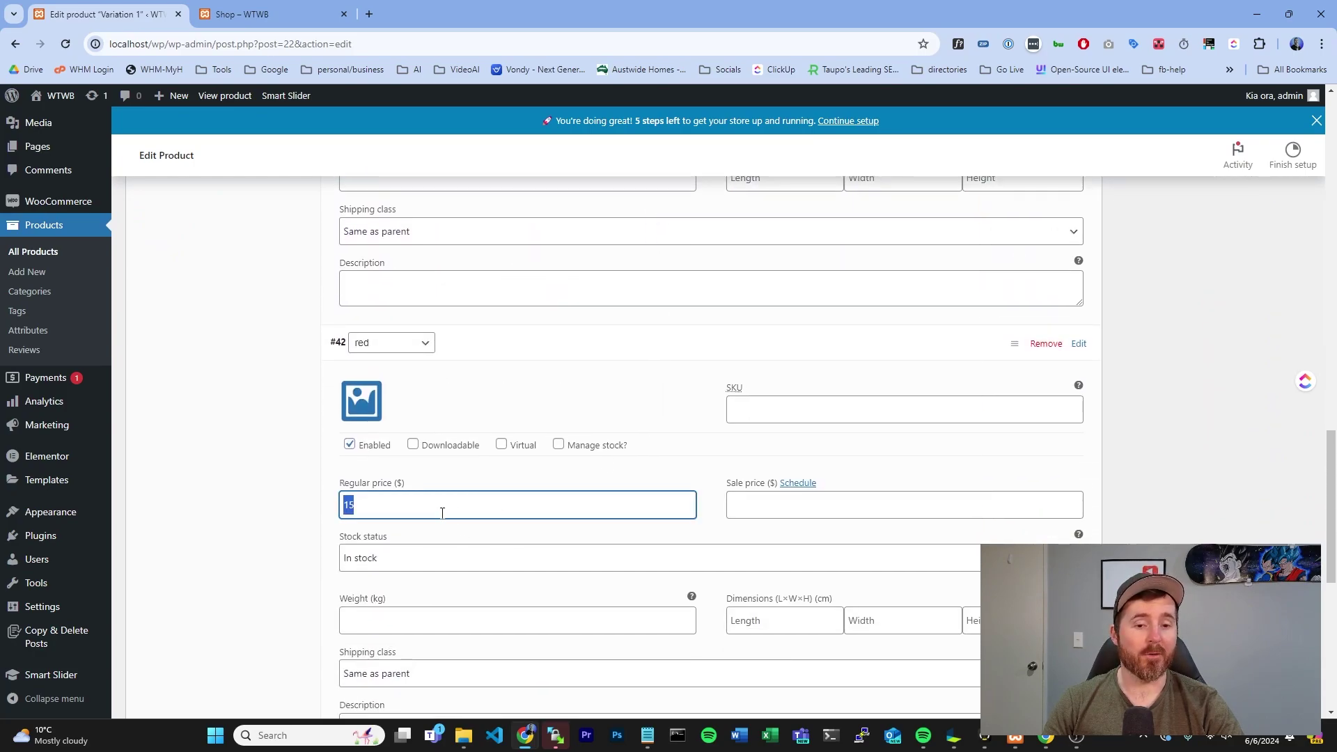
left_click(828, 512)
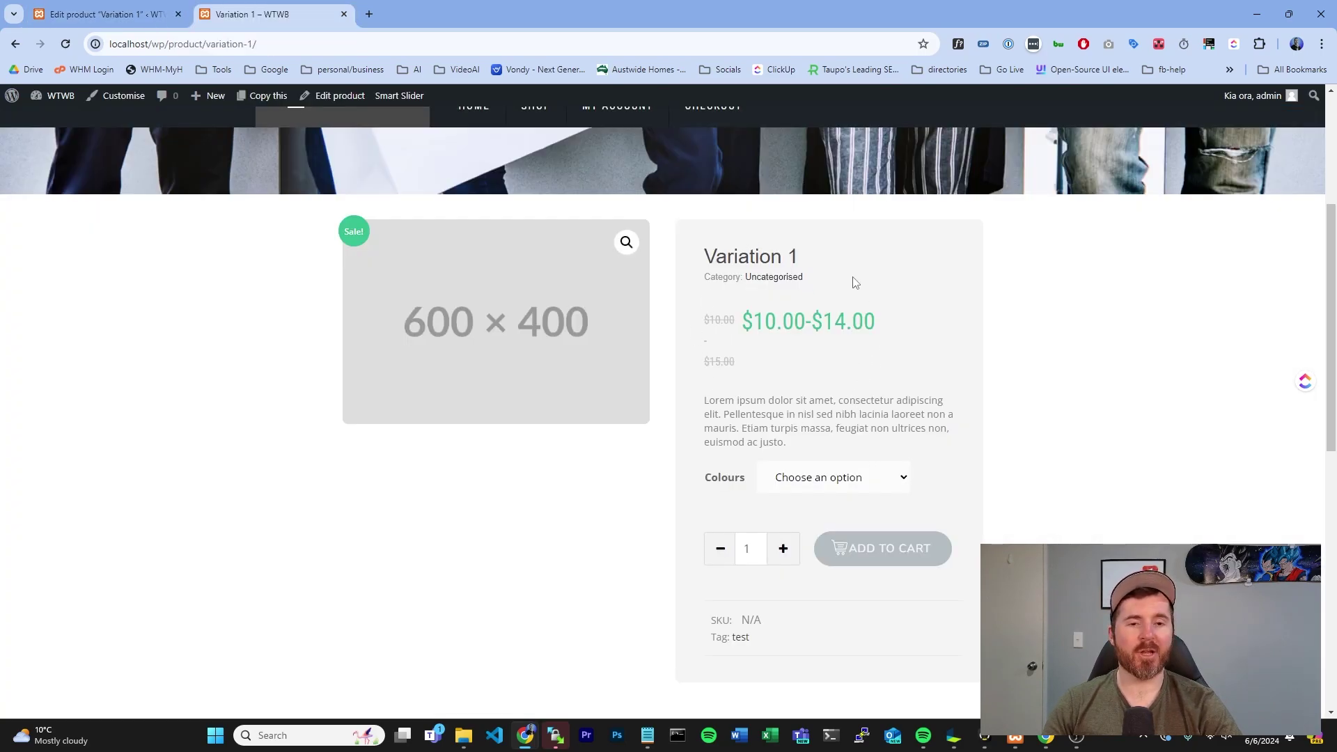
Pick blue, then red, in the Colours dropdown to see red at $14.00, down from $15.00.
left_click_drag(711, 296, 913, 359)
left_click(907, 335)
left_click(841, 480)
left_click(812, 515)
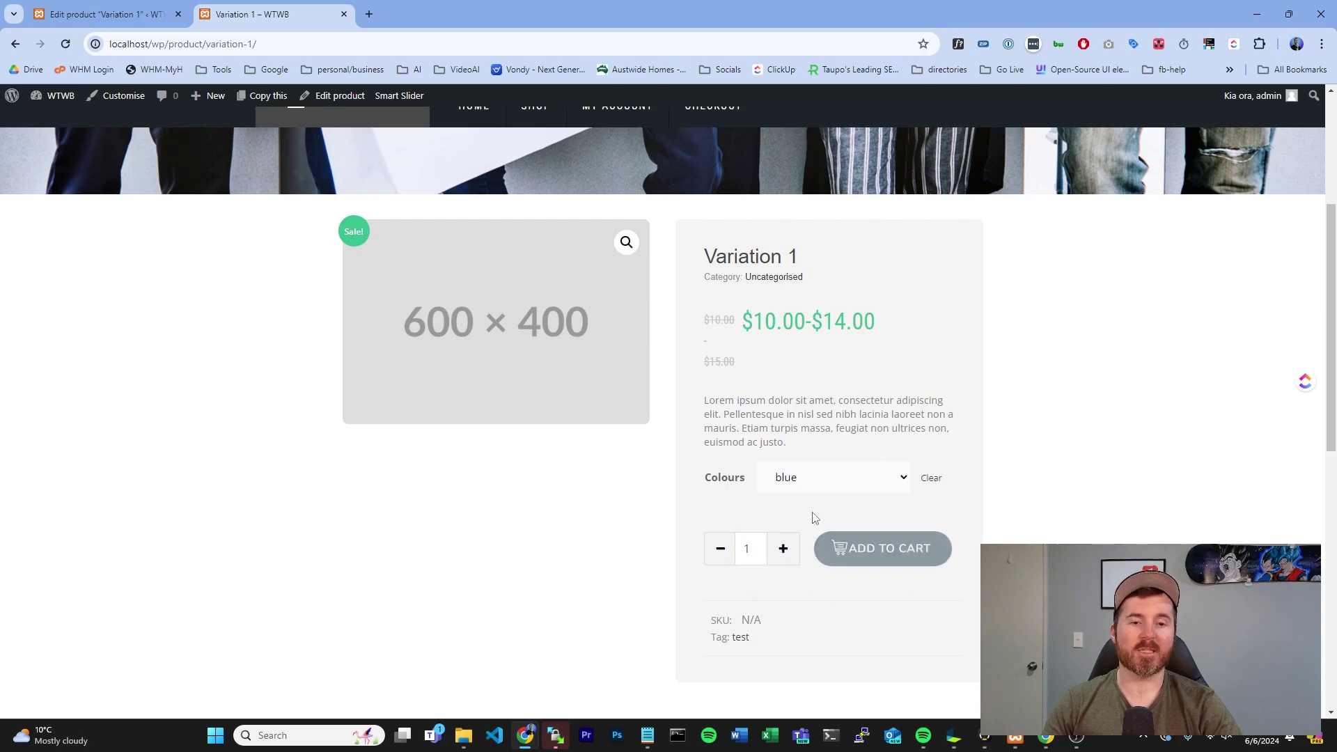
key("Down")
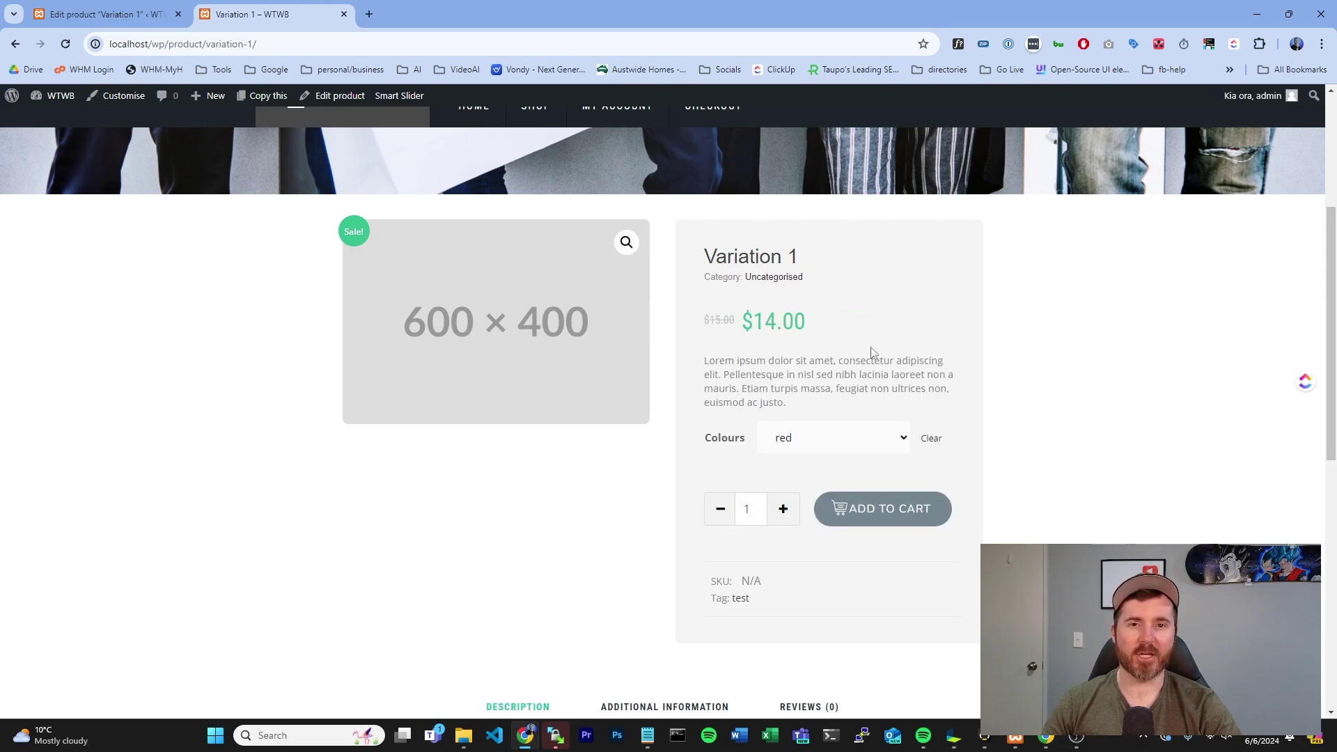